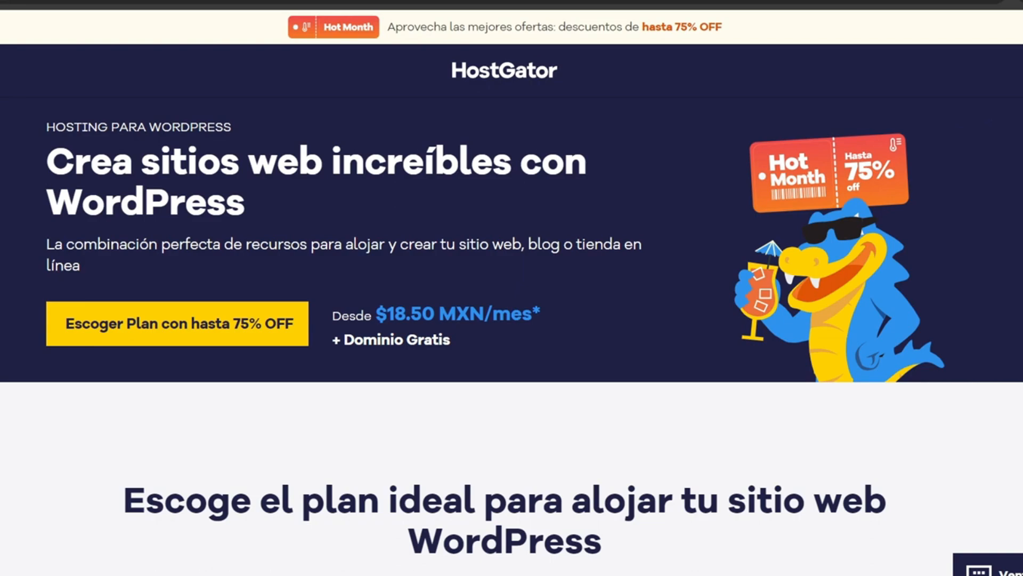
Step: Choose the Plan Personal WordPress hosting with the 3-year payment term and go to the cart
scroll(511, 298, down, 9)
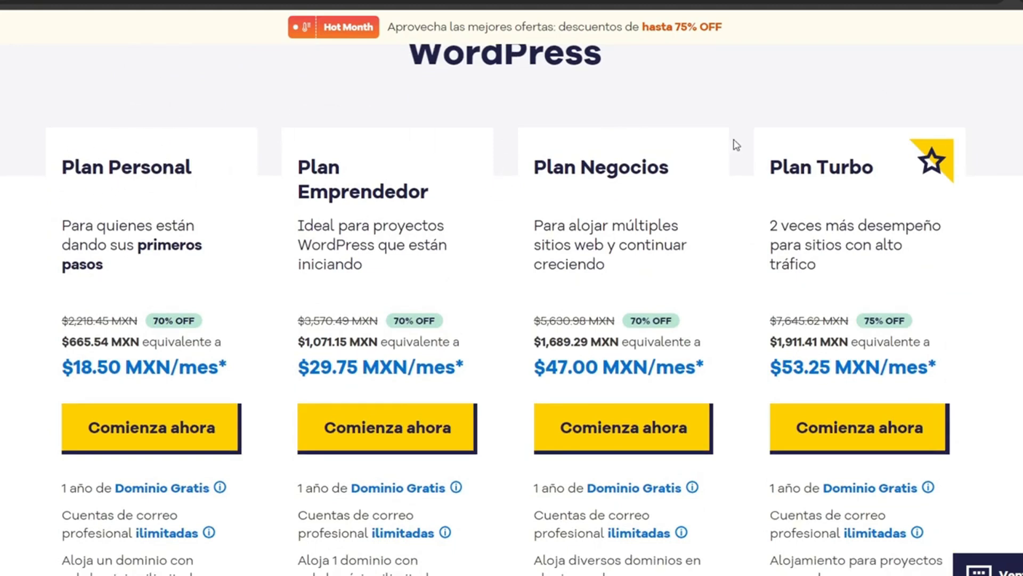
click(142, 429)
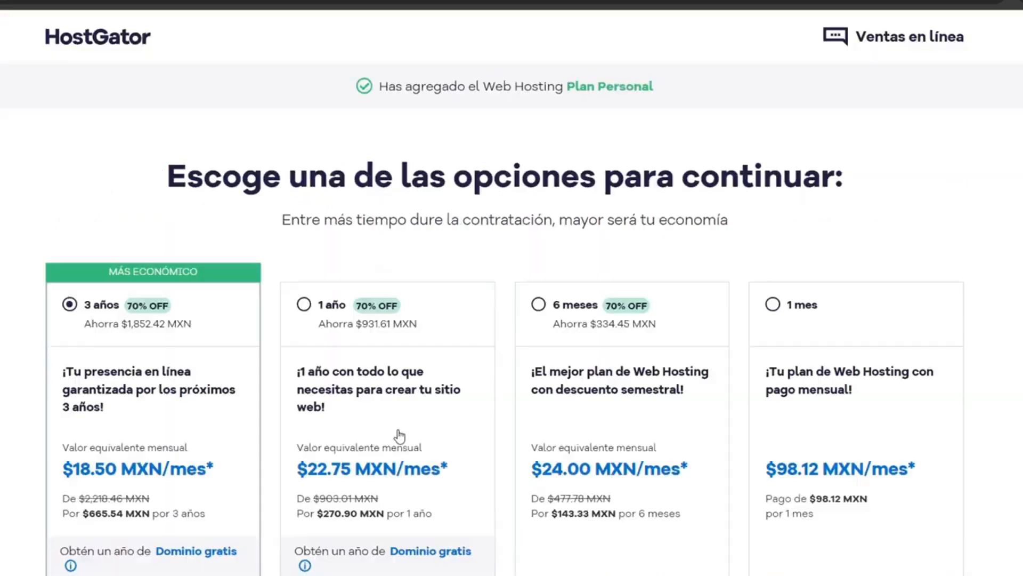
scroll(617, 345, down, 2)
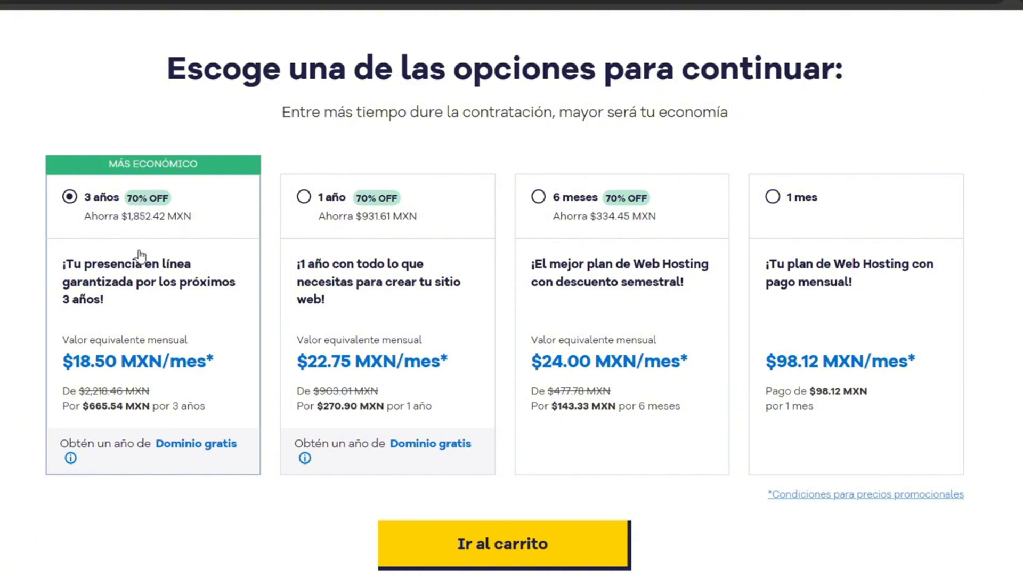
click(509, 562)
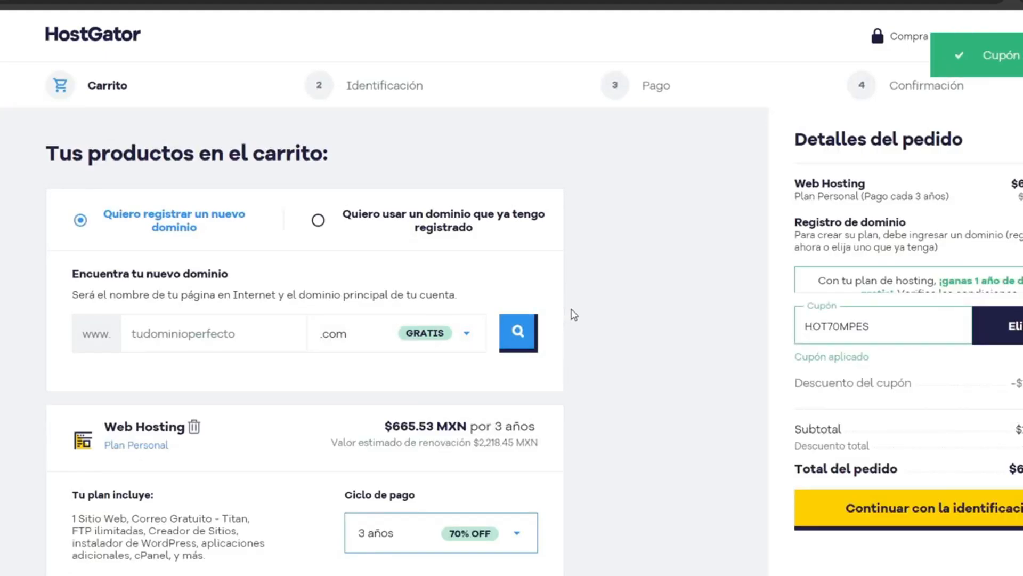
Step: Look up the new domain andres94934.com, add it to the hosting order and continue to the identification stage
scroll(573, 314, down, 2)
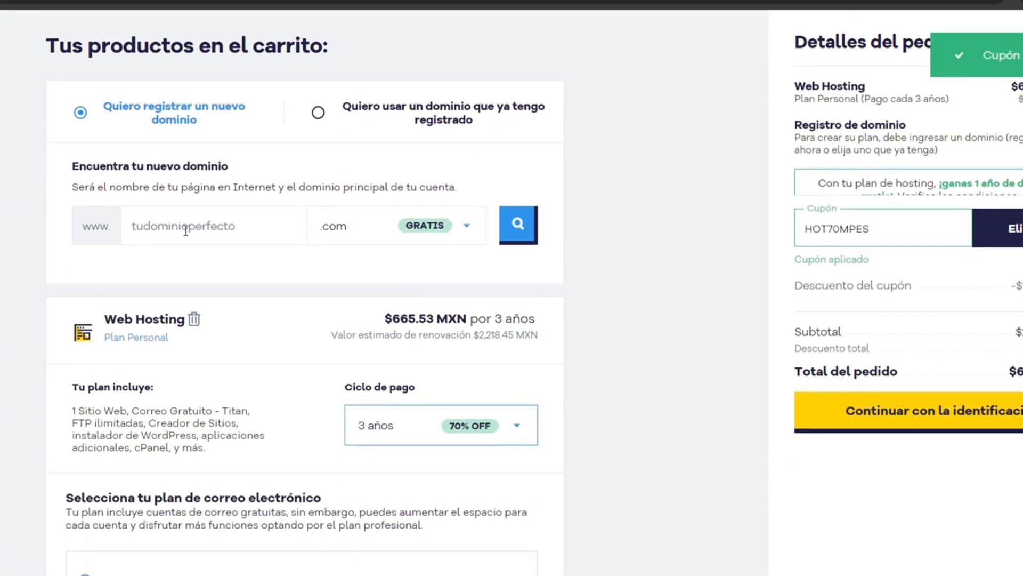
click(187, 228)
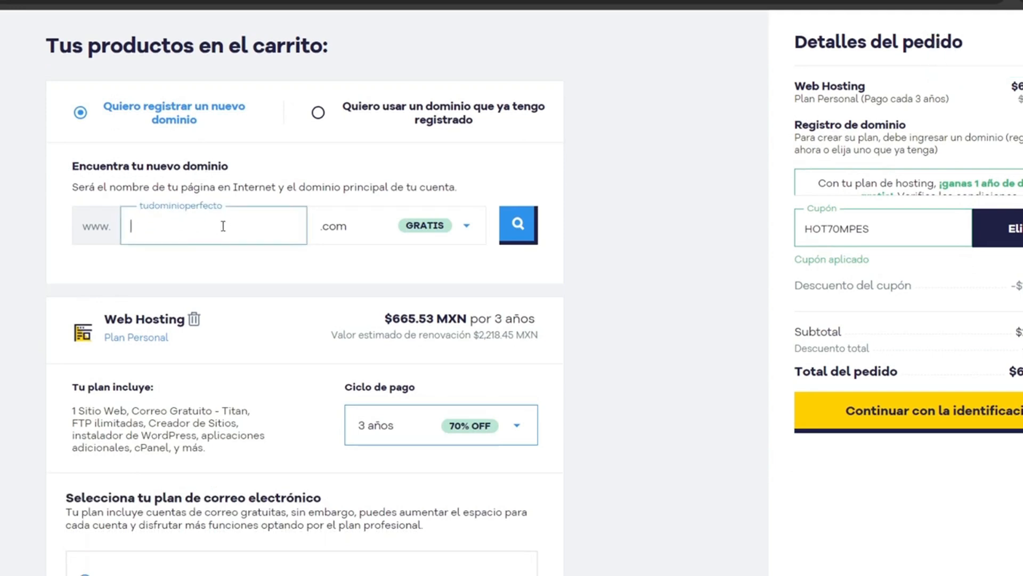
text(andres94934)
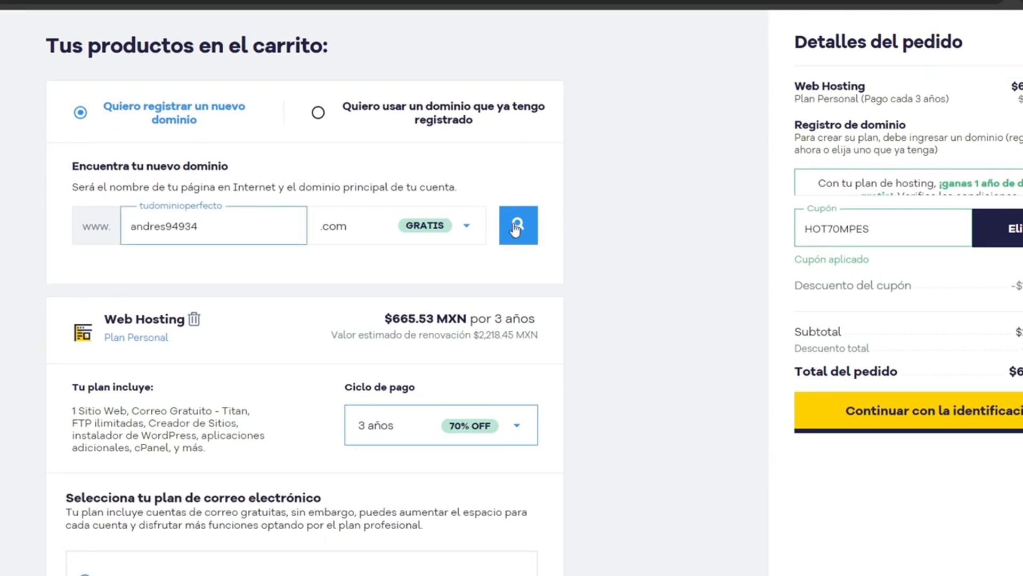
click(533, 225)
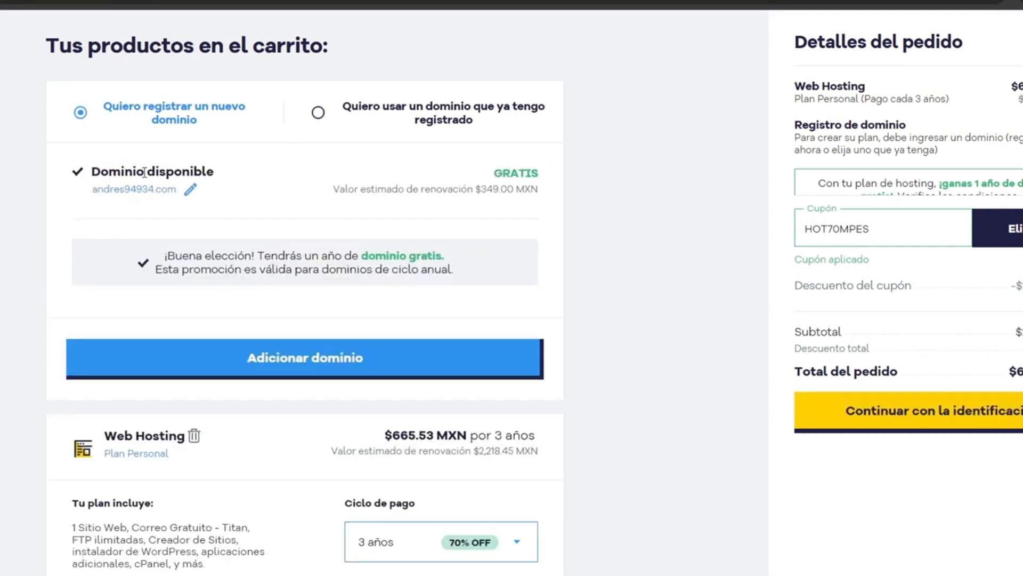
drag(93, 169, 227, 176)
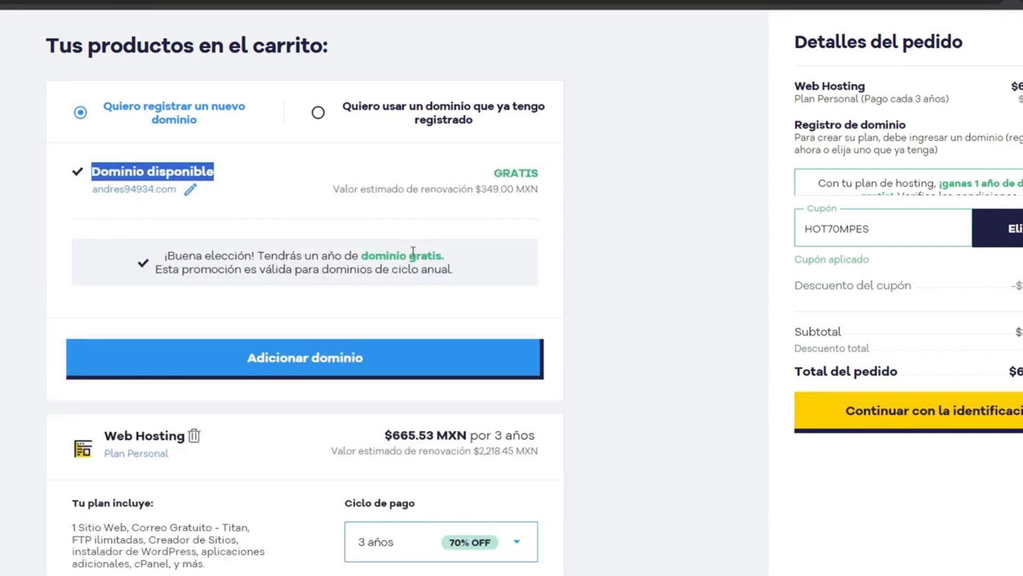
drag(376, 255, 436, 255)
click(423, 364)
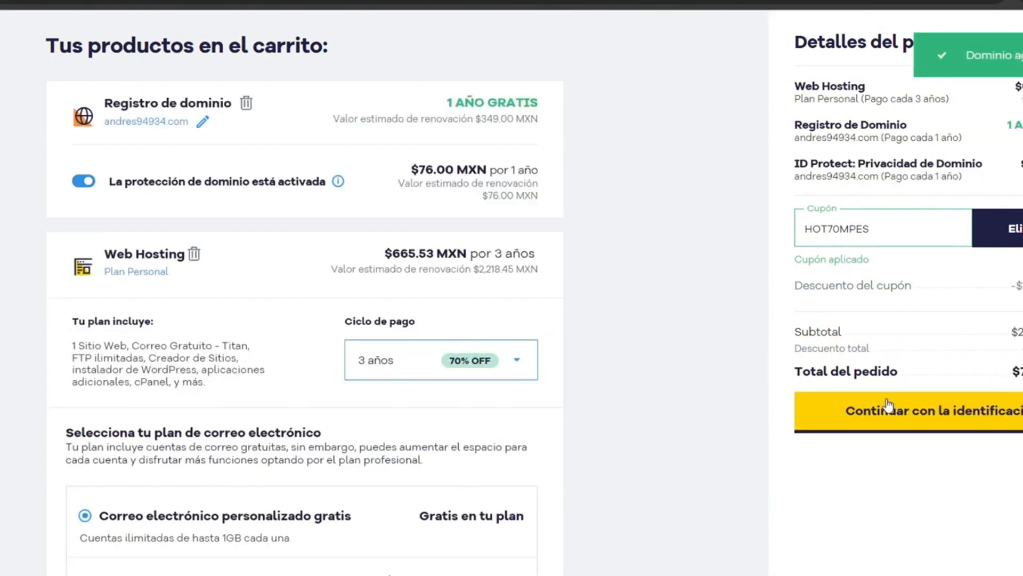
click(975, 423)
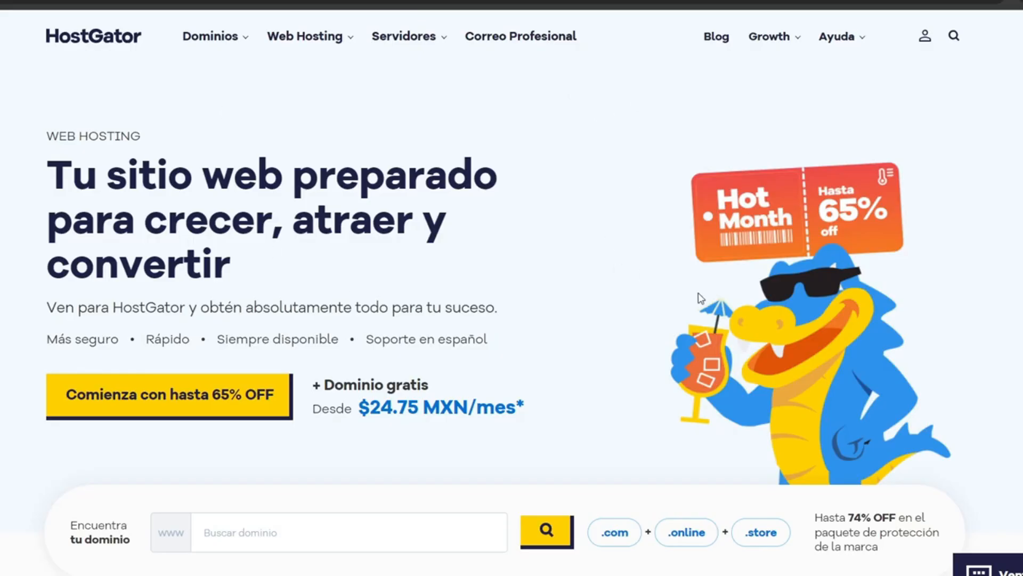
Step: Enter the HostGator customer portal and open the cPanel of misterandres.com
click(925, 37)
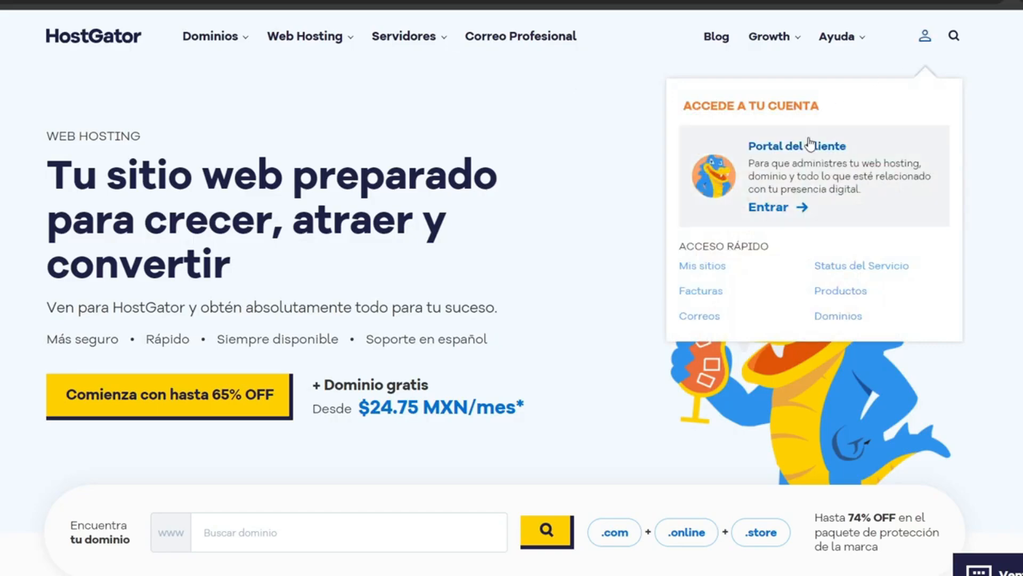
click(766, 209)
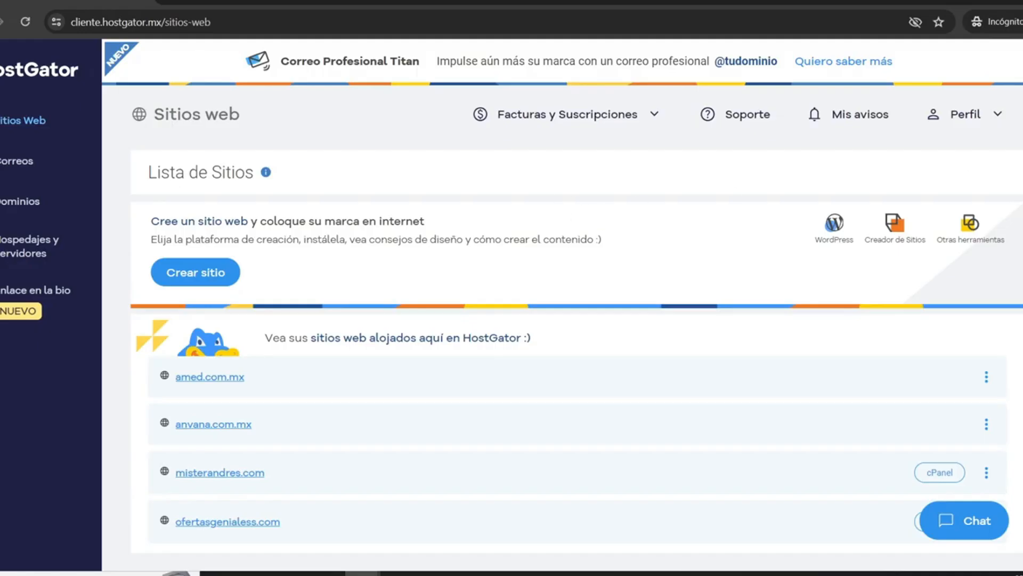
scroll(354, 192, down, 3)
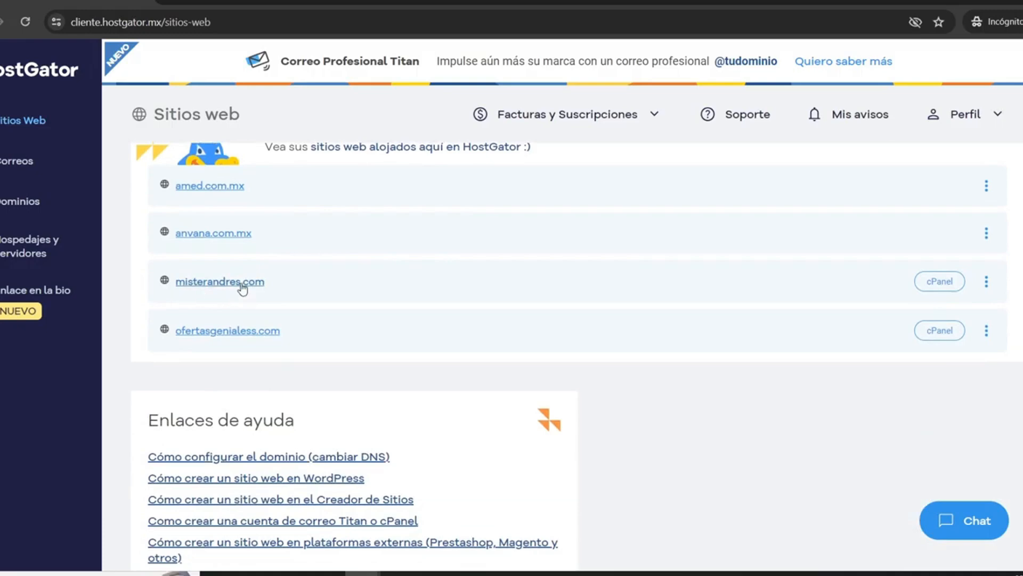
click(922, 285)
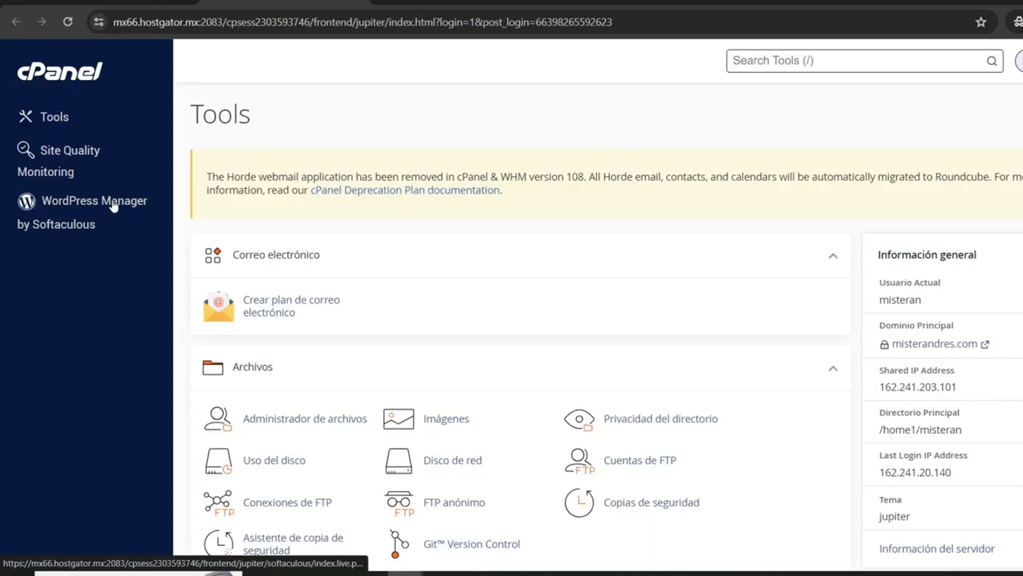
Step: Open WordPress Manager by Softaculous and start a new WordPress installation
scroll(745, 297, down, 15)
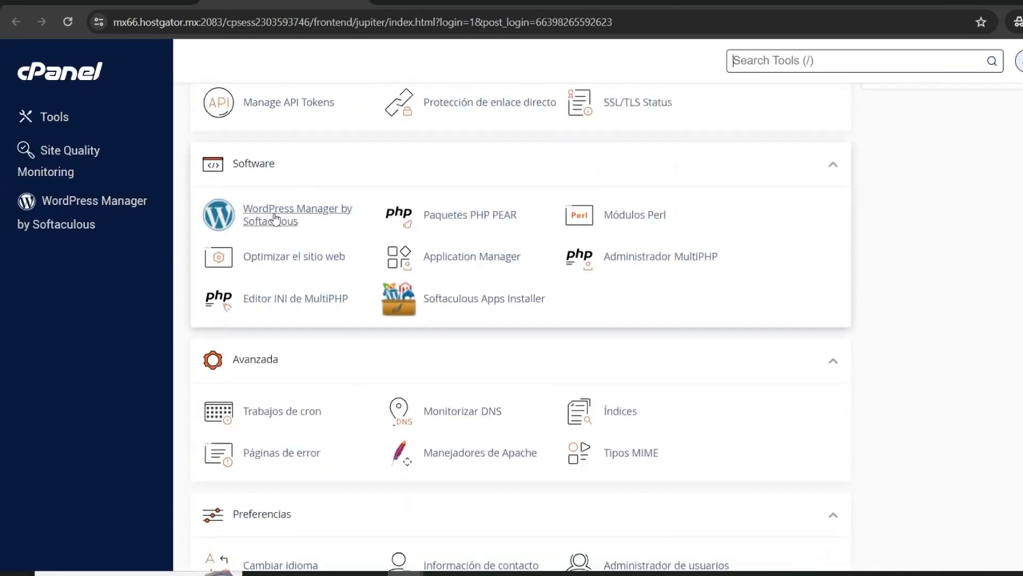
click(268, 222)
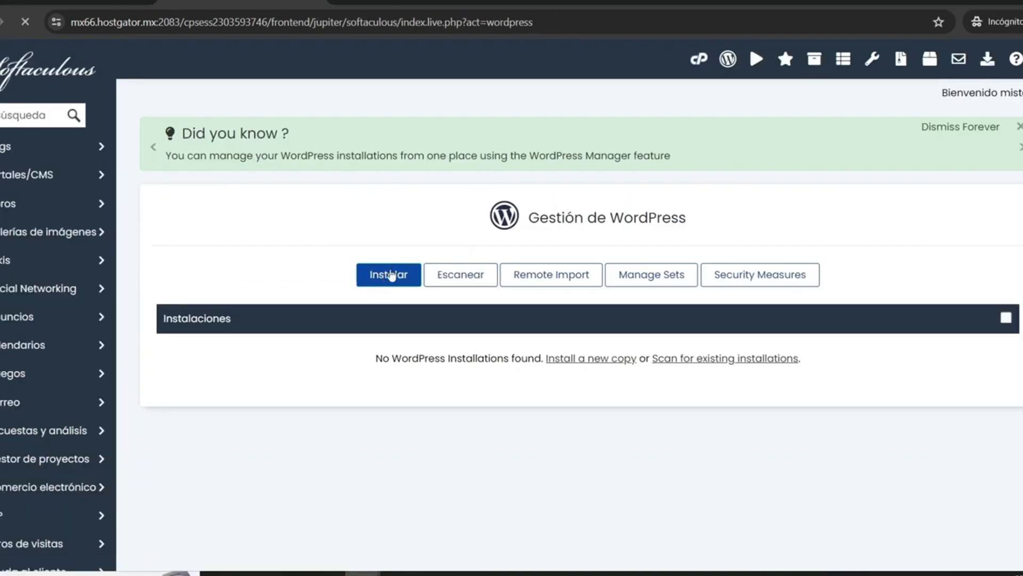
click(386, 277)
Step: Review the installation form, set the site language to Español and install WordPress 6.5.3 on misterandres.com
scroll(573, 214, down, 8)
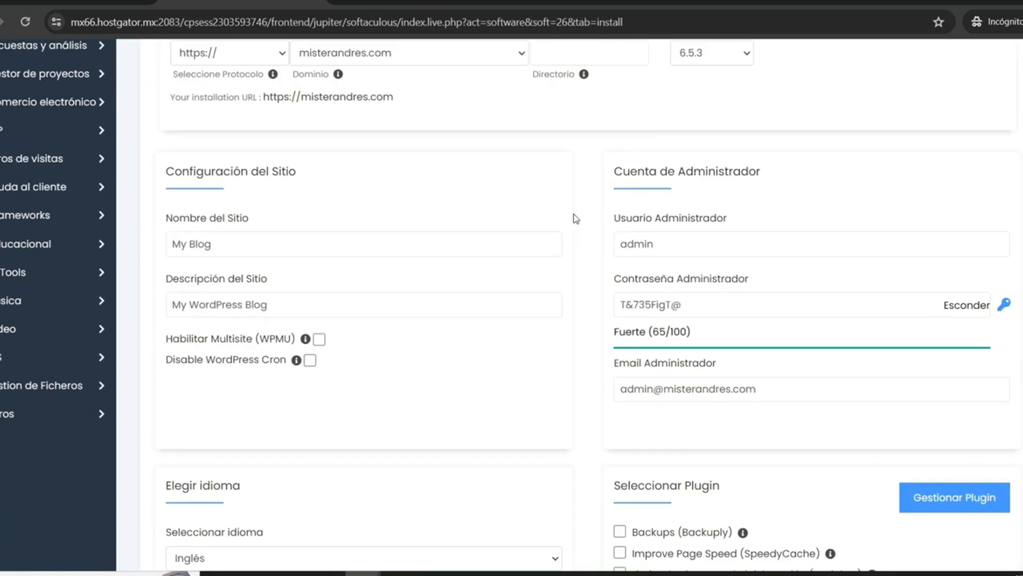
scroll(549, 190, up, 2)
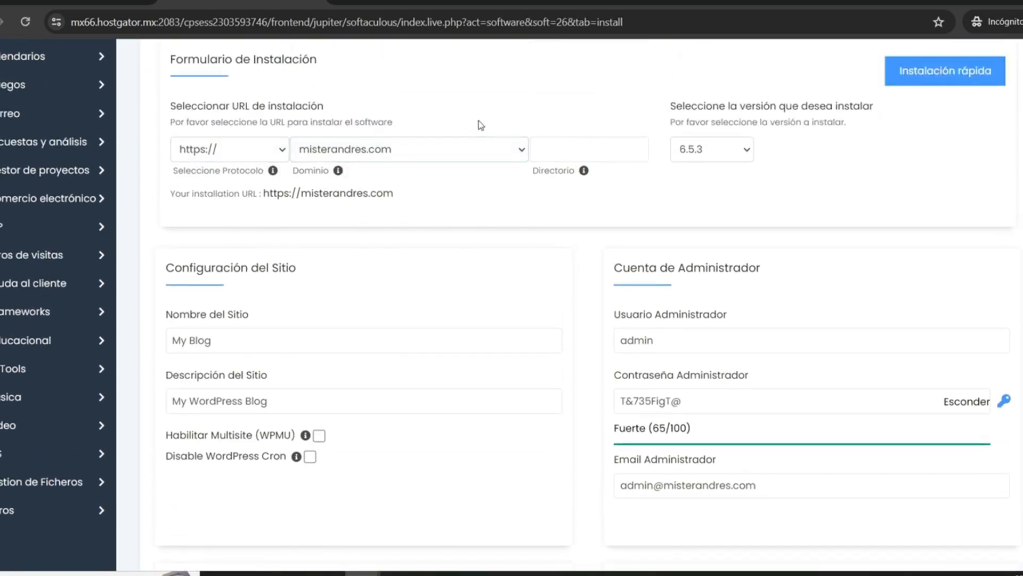
scroll(288, 149, down, 3)
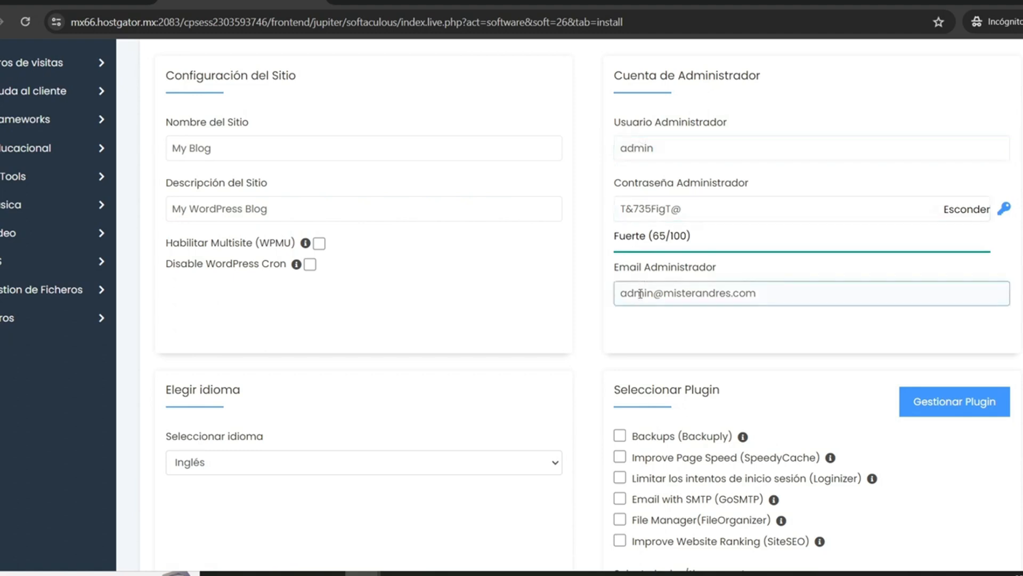
scroll(399, 261, down, 3)
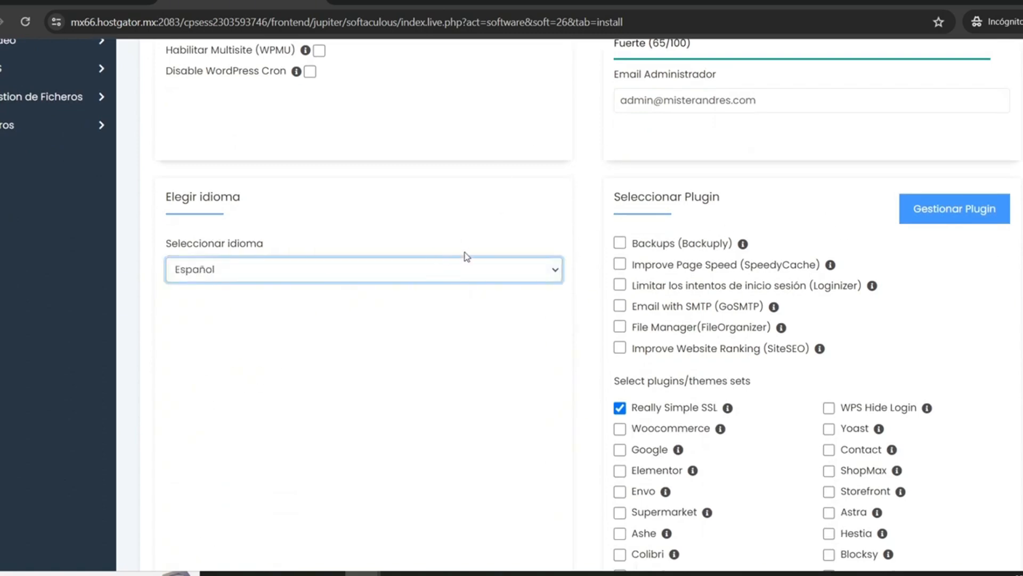
scroll(461, 261, down, 10)
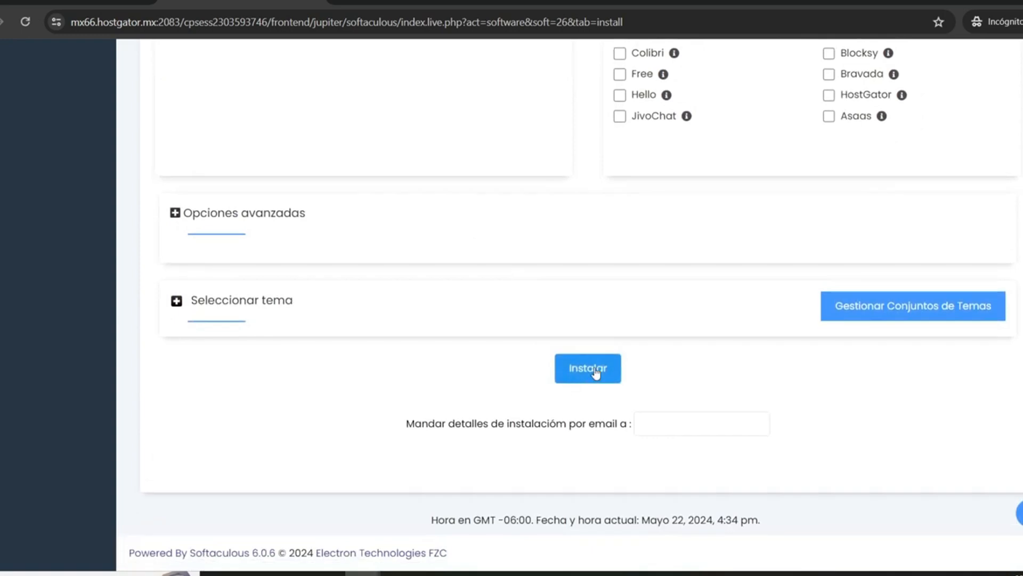
click(596, 372)
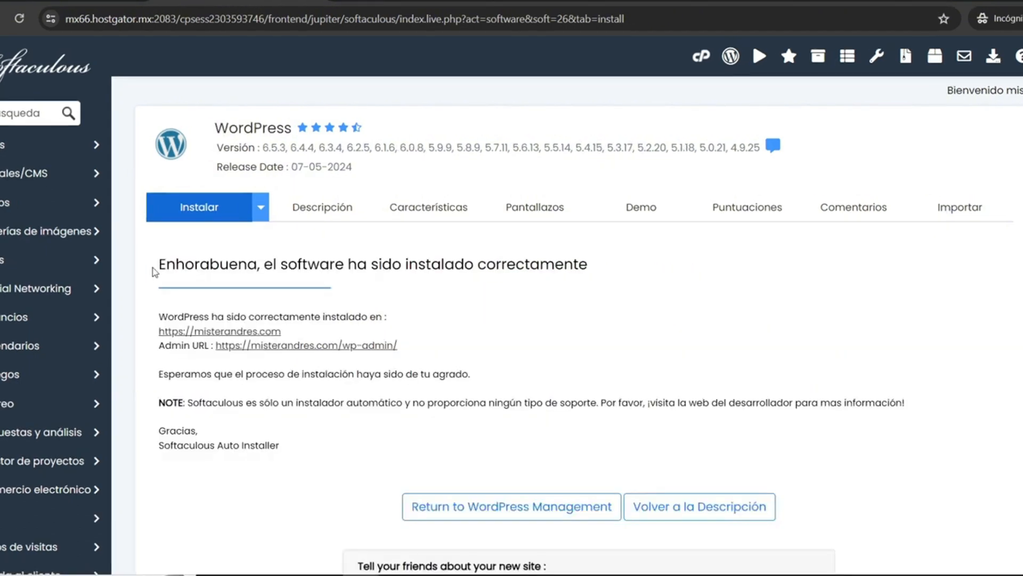
Step: Open the new site's wp-admin address and activate SSL in Really Simple SSL, dismissing the new-features dialog
drag(159, 264, 257, 264)
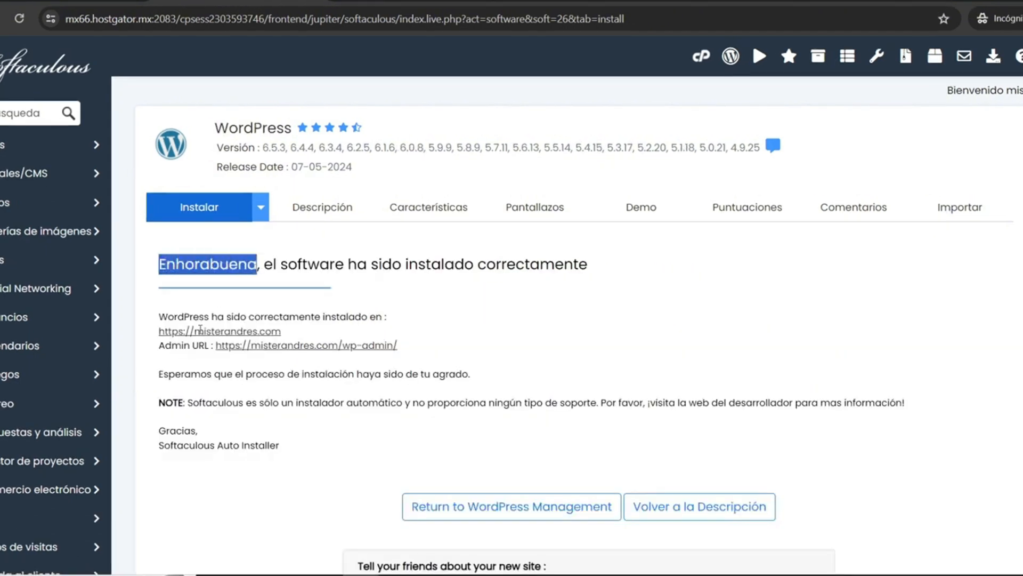
drag(159, 348, 216, 352)
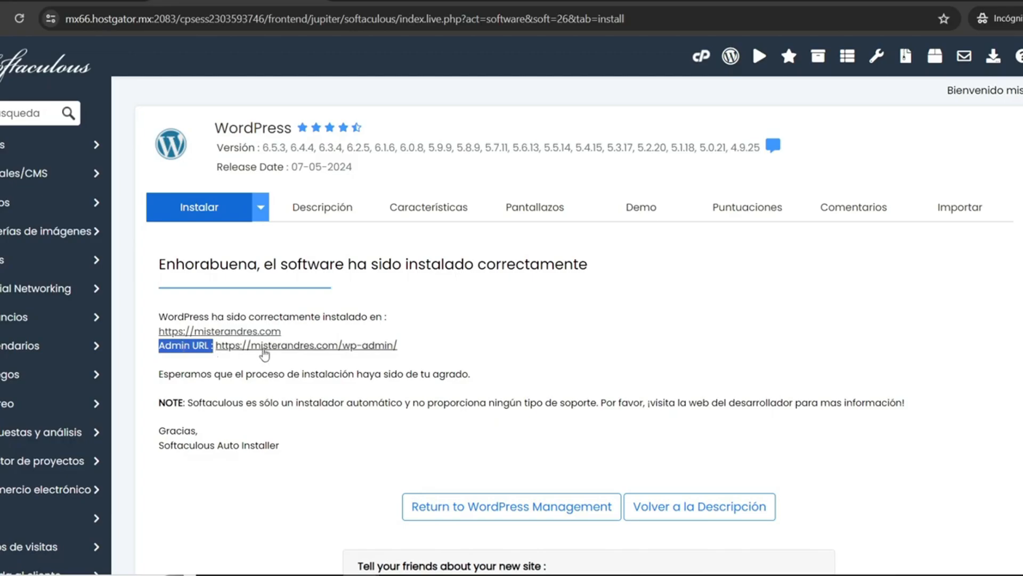
click(263, 347)
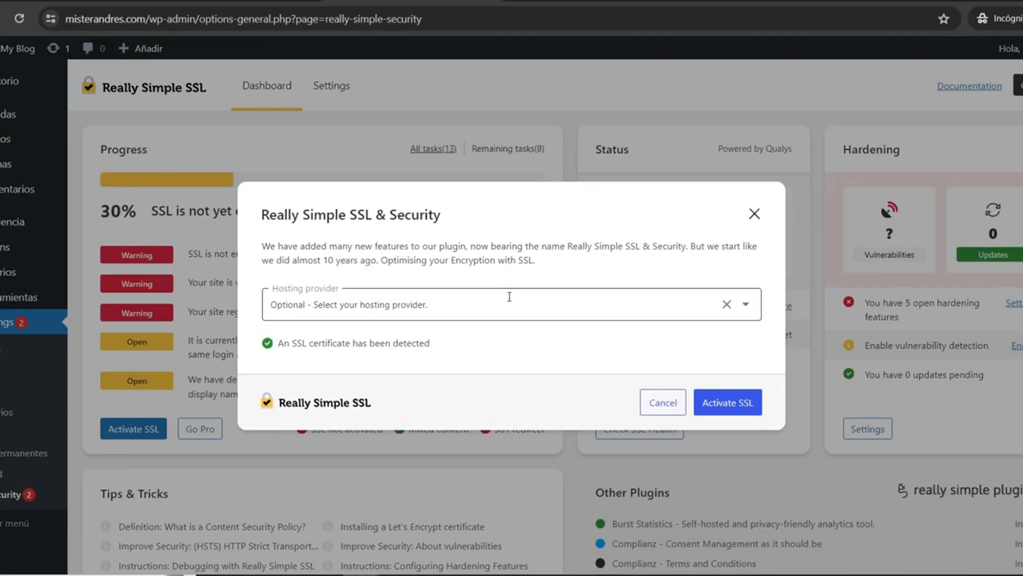
click(713, 407)
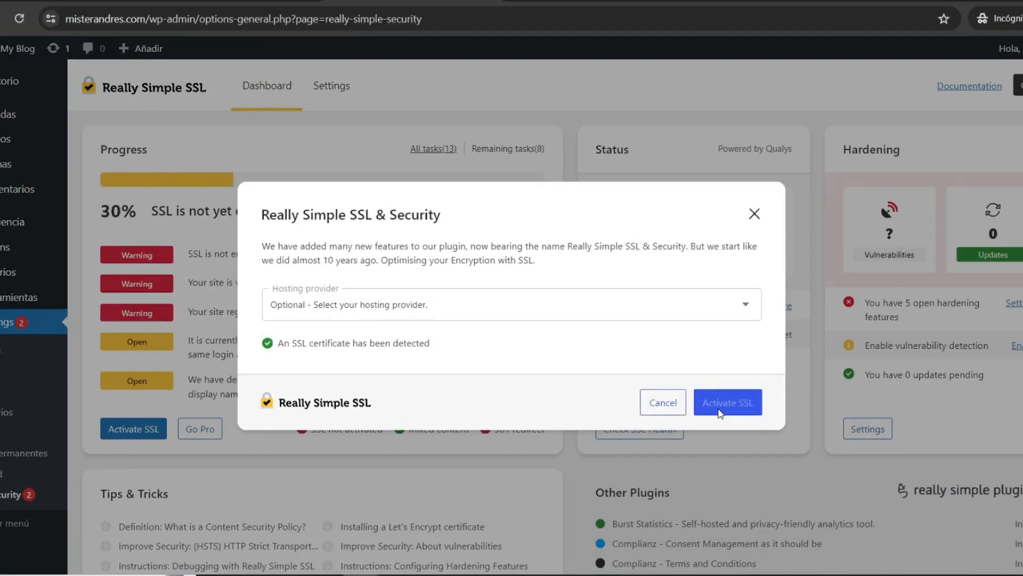
click(755, 211)
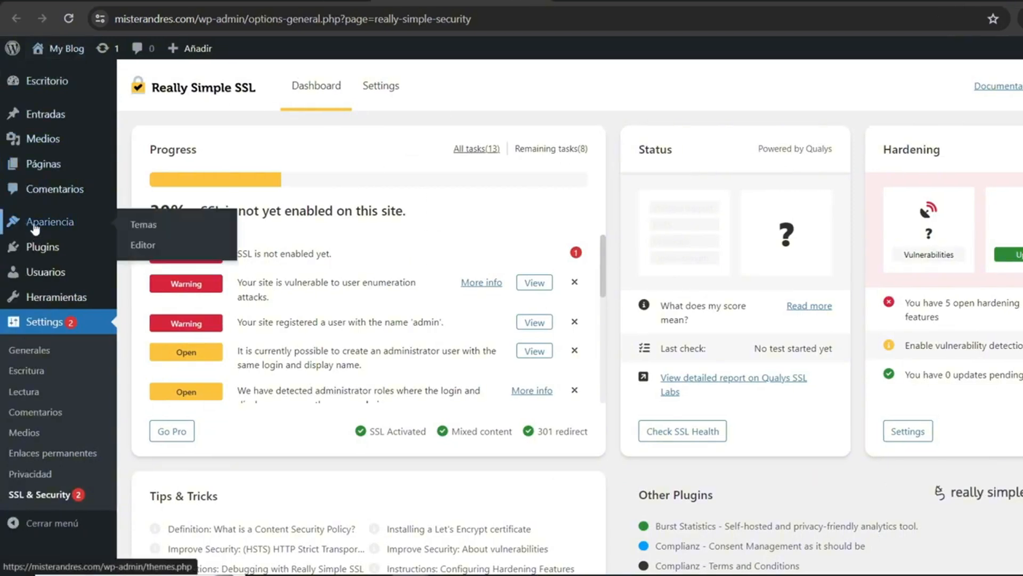
Step: Upload the theme archive plantilla.zip from the SITIO WEB folder and install it as a new theme
click(59, 221)
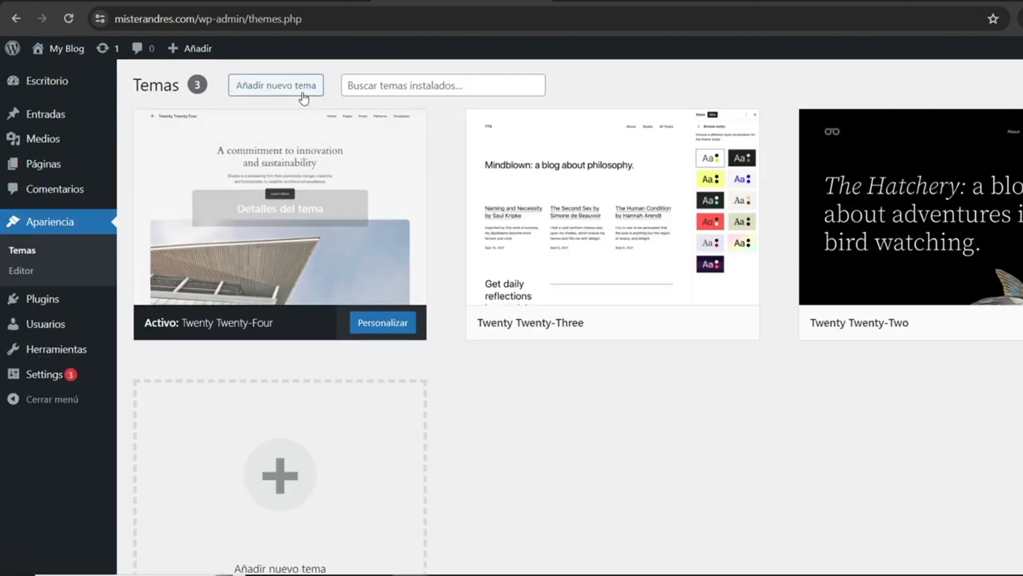
click(268, 90)
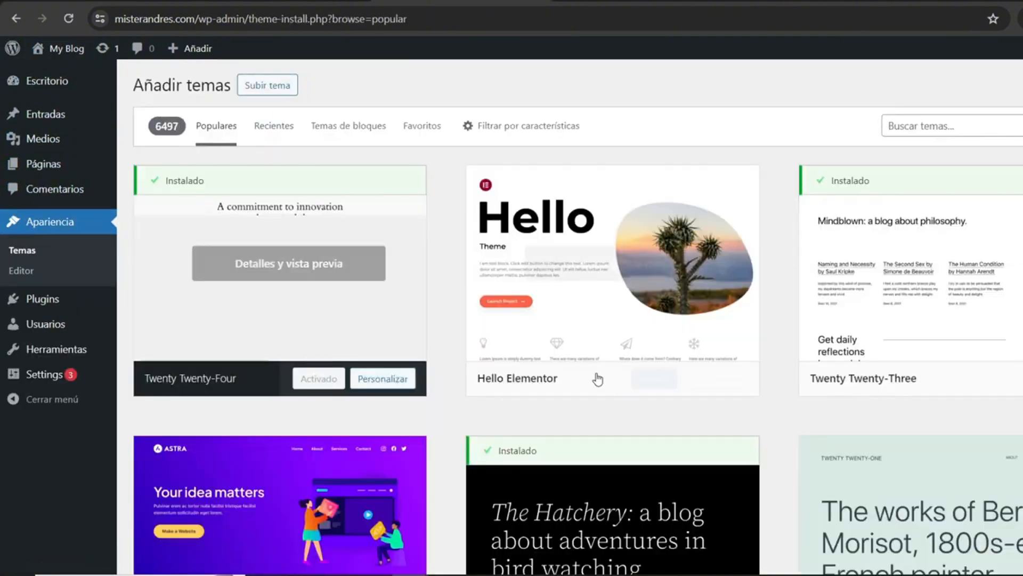
click(272, 88)
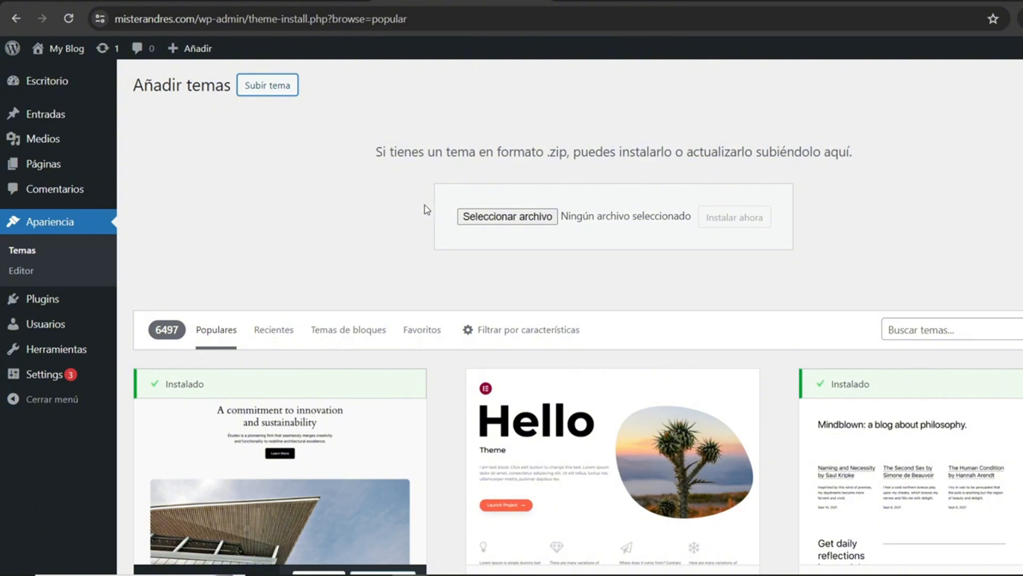
click(501, 220)
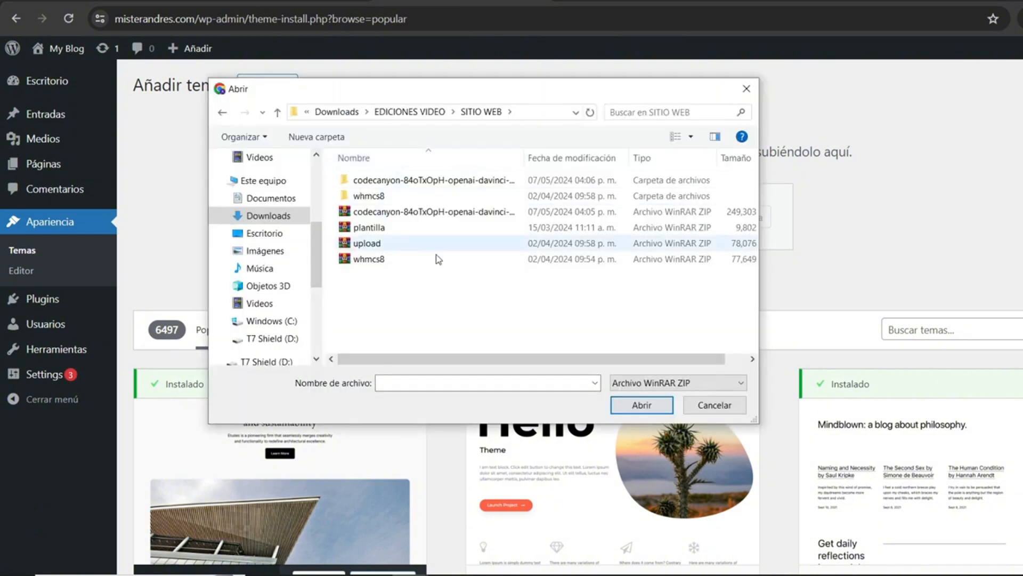
click(363, 233)
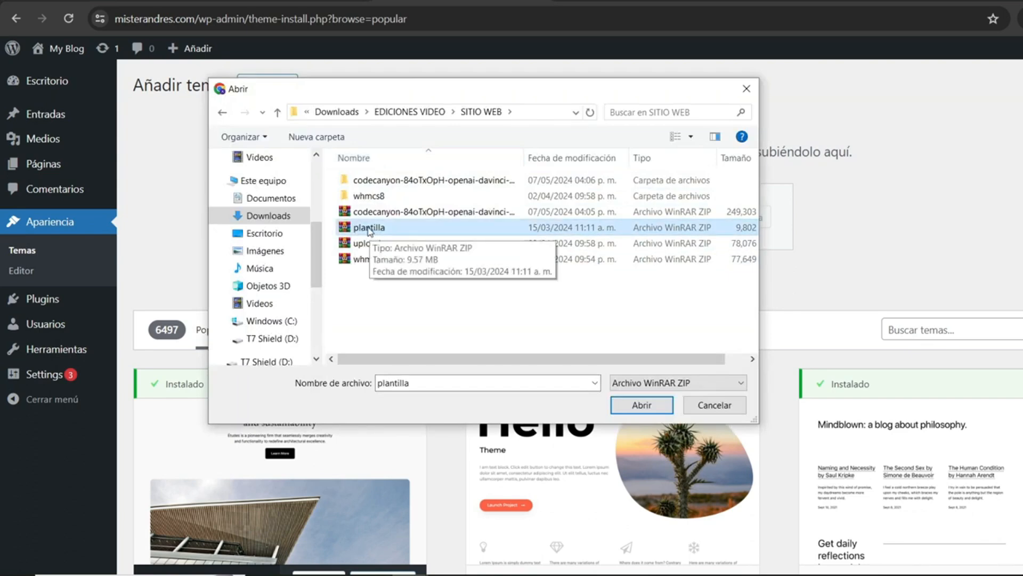
double_click(372, 233)
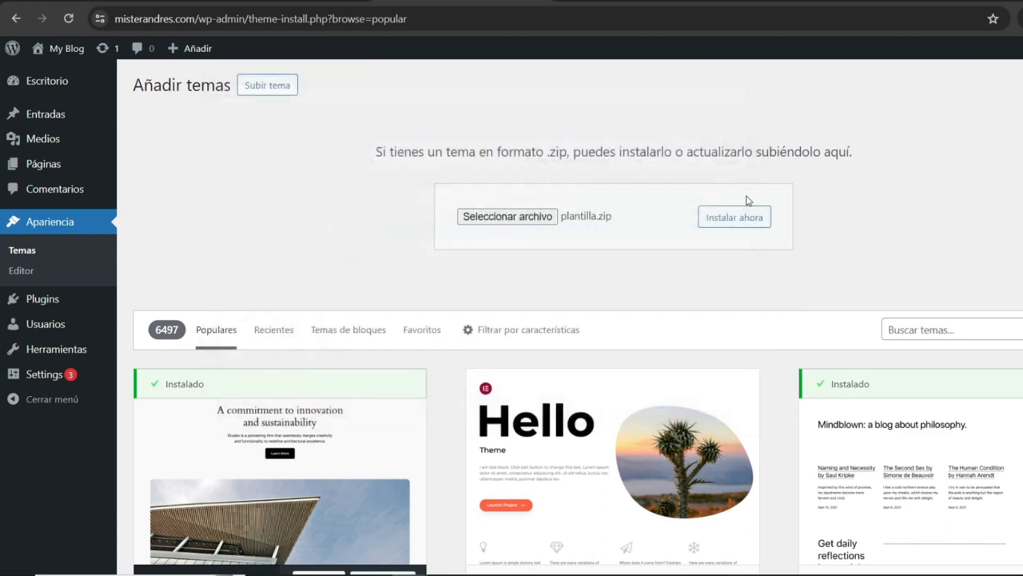
click(729, 226)
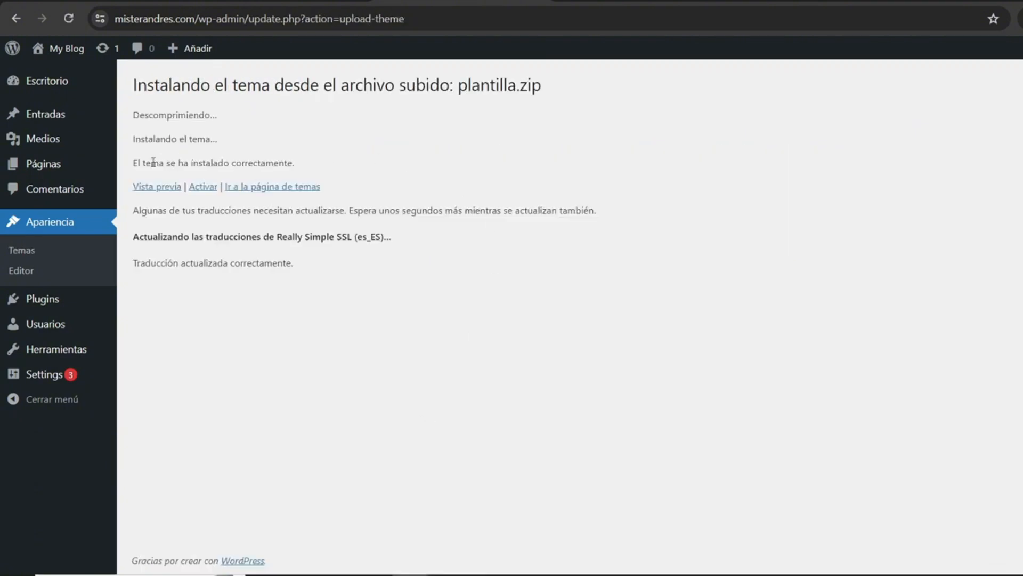
Step: Activate the newly installed theme from plantilla.zip
drag(153, 162, 306, 174)
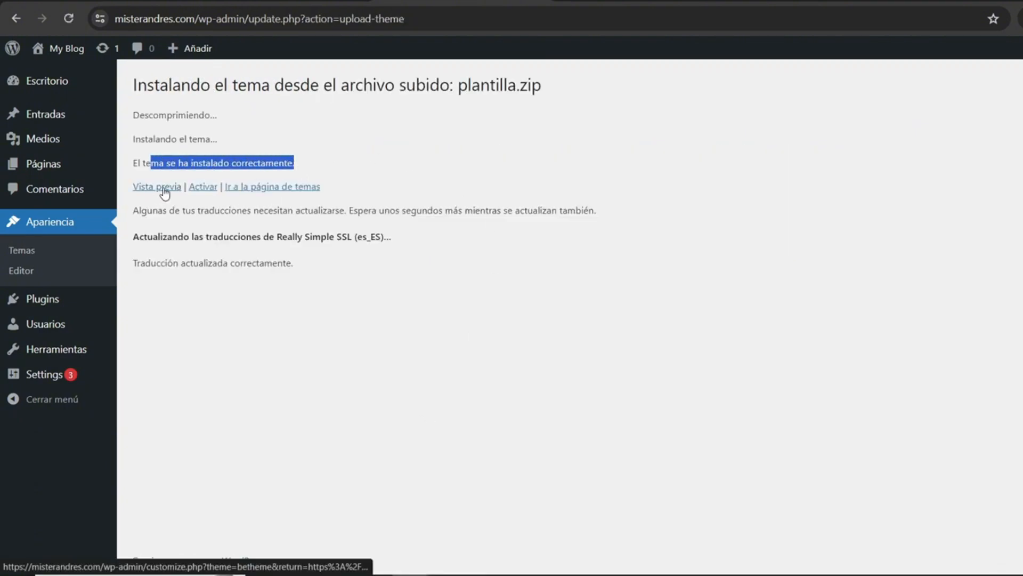
click(203, 186)
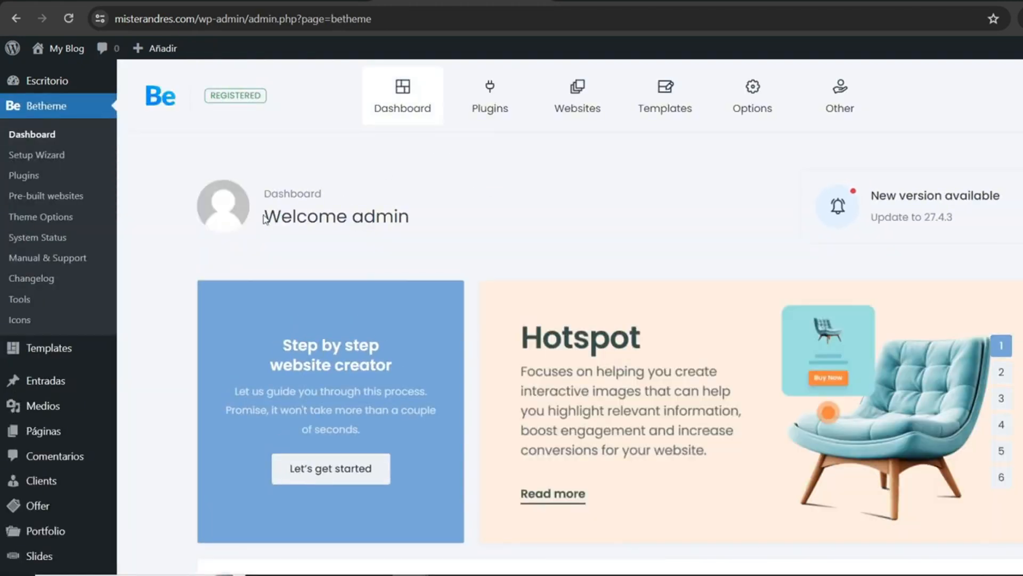
drag(265, 216, 461, 217)
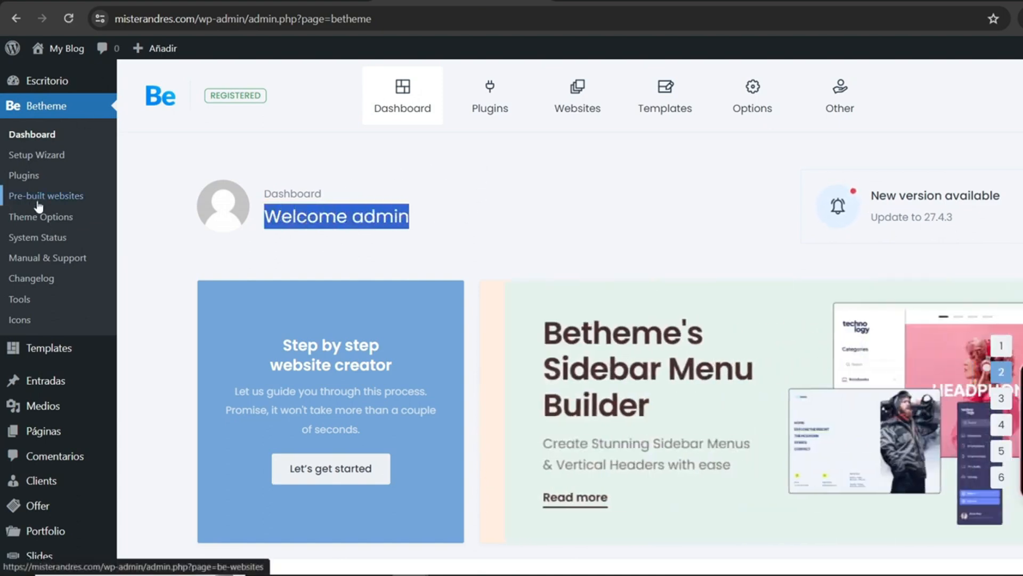
Step: Open Betheme's pre-built websites and look through the available designs
click(62, 201)
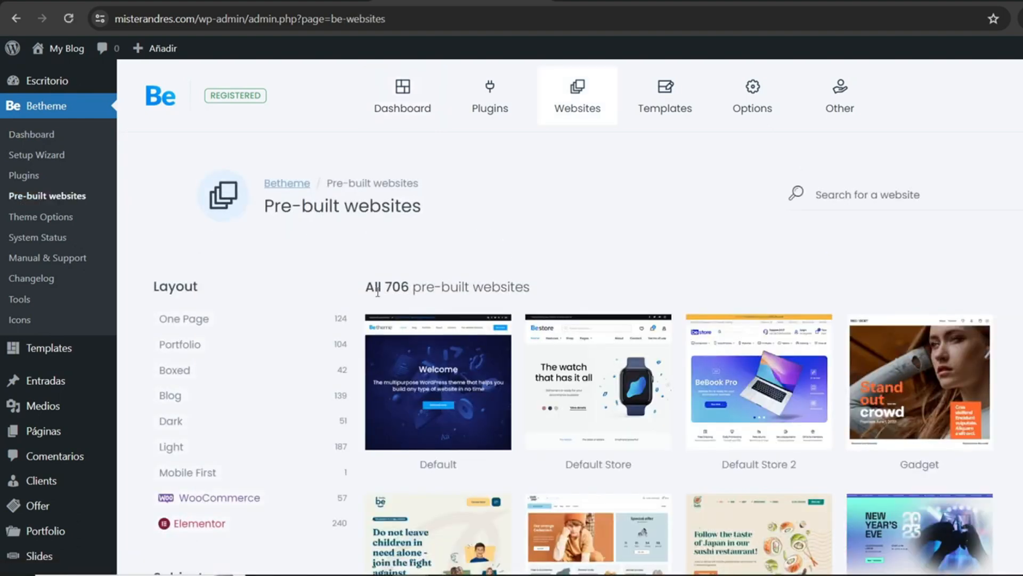
drag(383, 288, 421, 288)
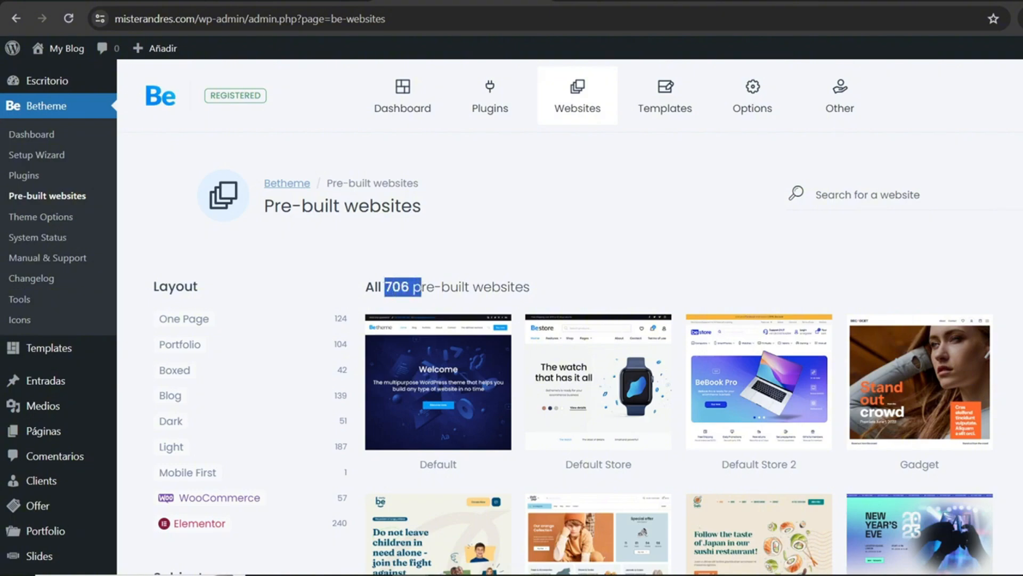
scroll(586, 346, down, 2)
scroll(586, 347, down, 8)
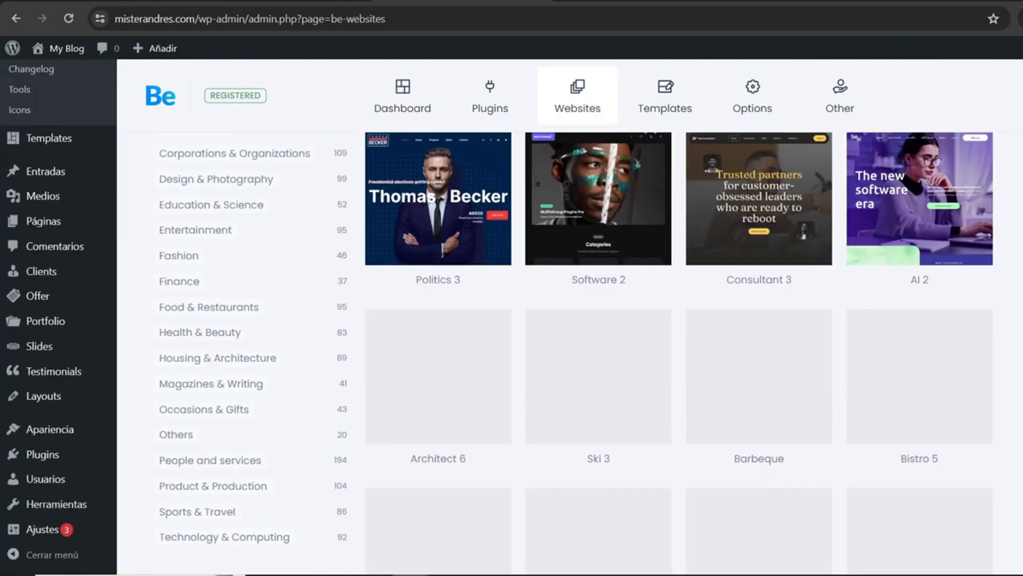
scroll(679, 352, down, 15)
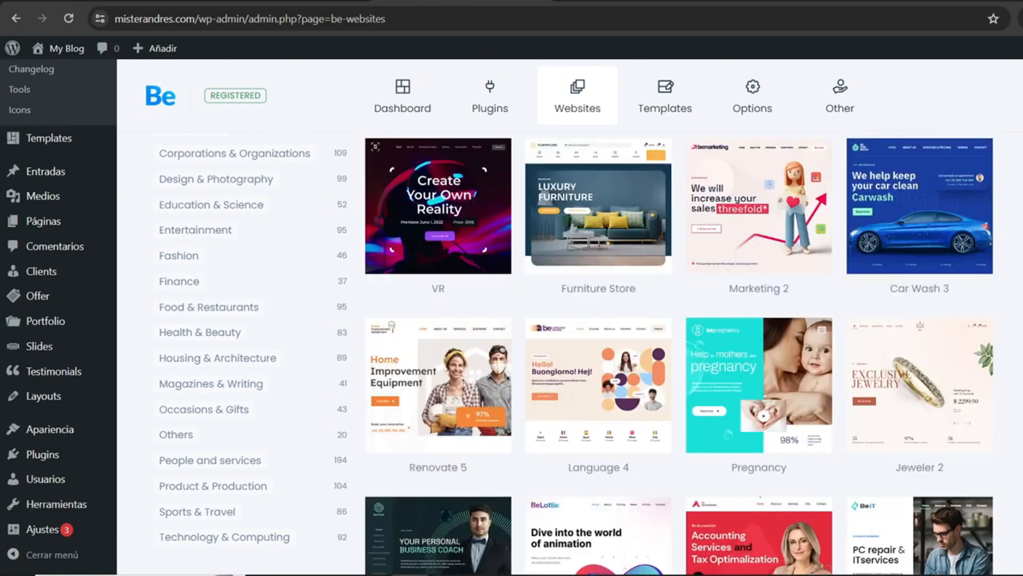
scroll(680, 352, up, 10)
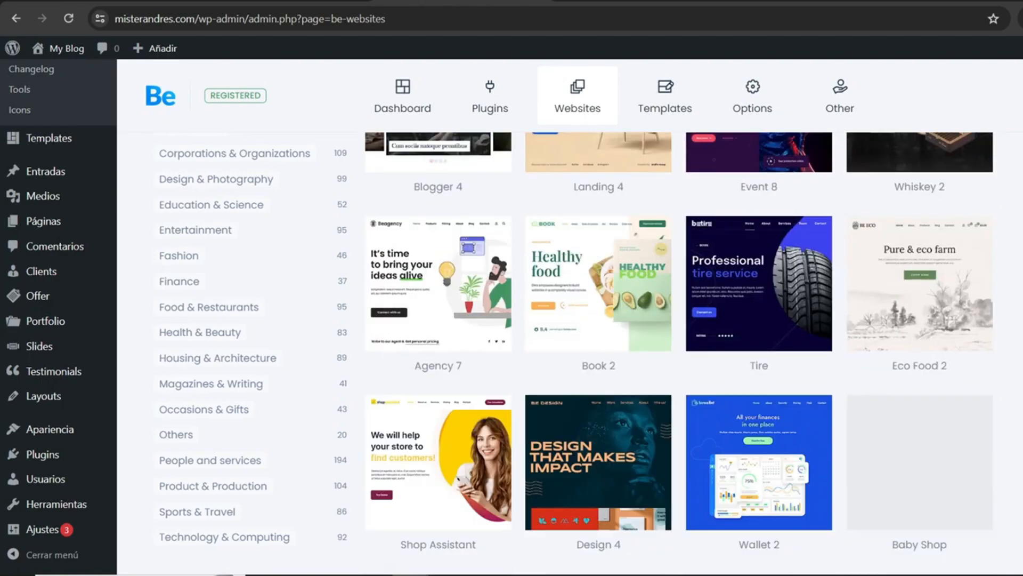
scroll(679, 351, up, 1)
scroll(680, 352, down, 1)
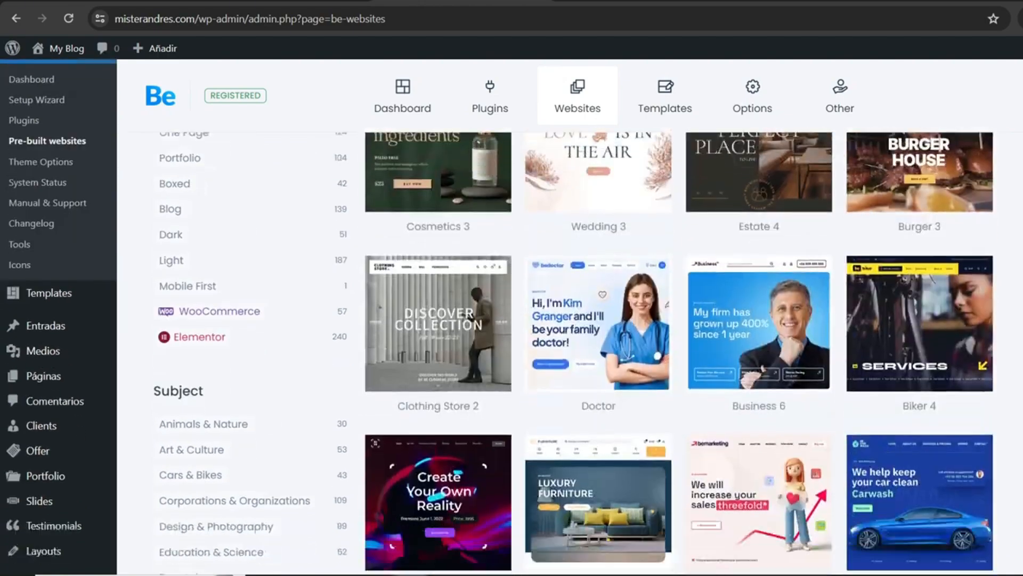
scroll(679, 351, up, 2)
scroll(680, 351, down, 2)
scroll(671, 244, down, 2)
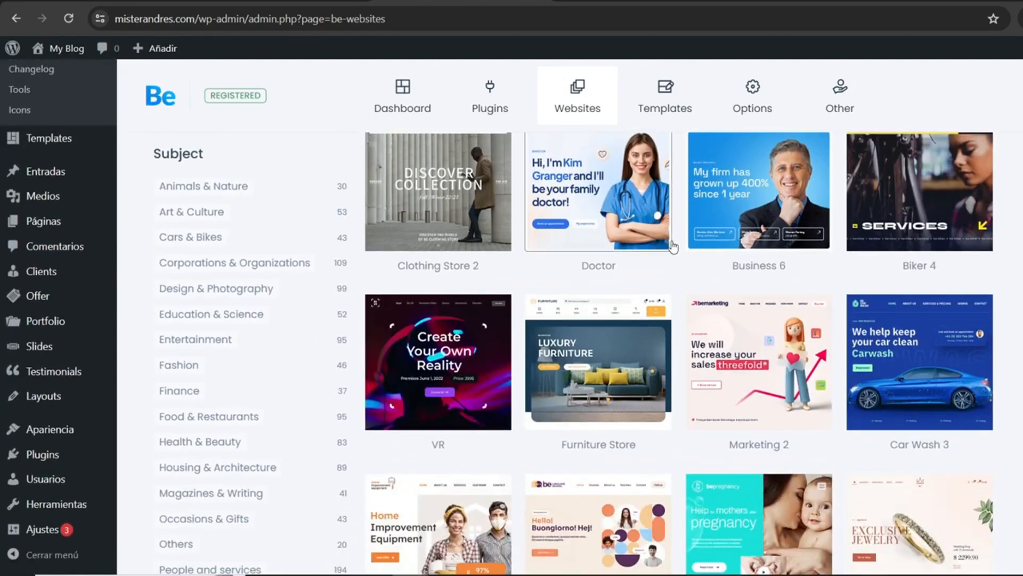
Step: Preview the Doctor demo site, look over its home page and return to the pre-built websites
mouse_move(617, 189)
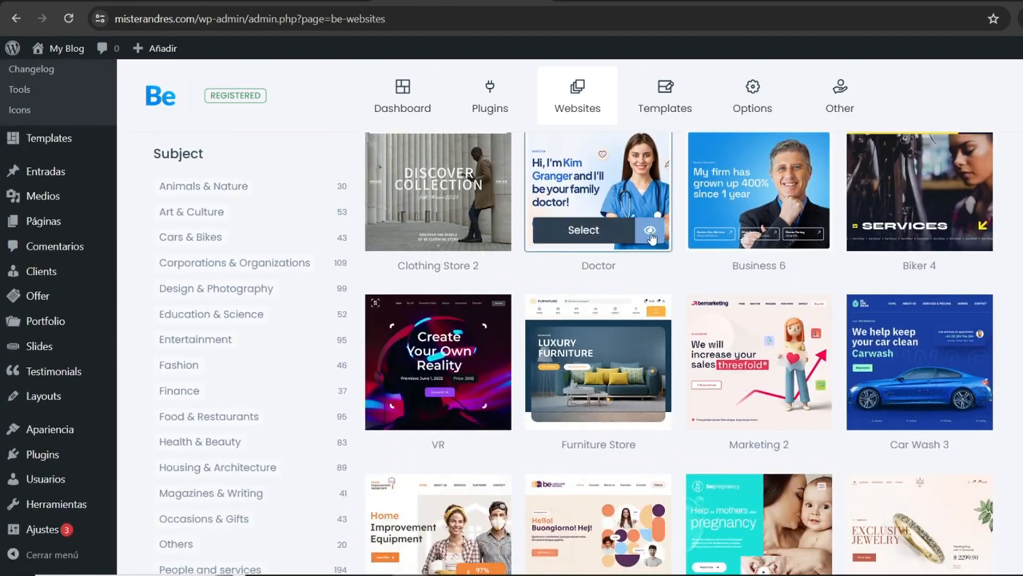
click(651, 235)
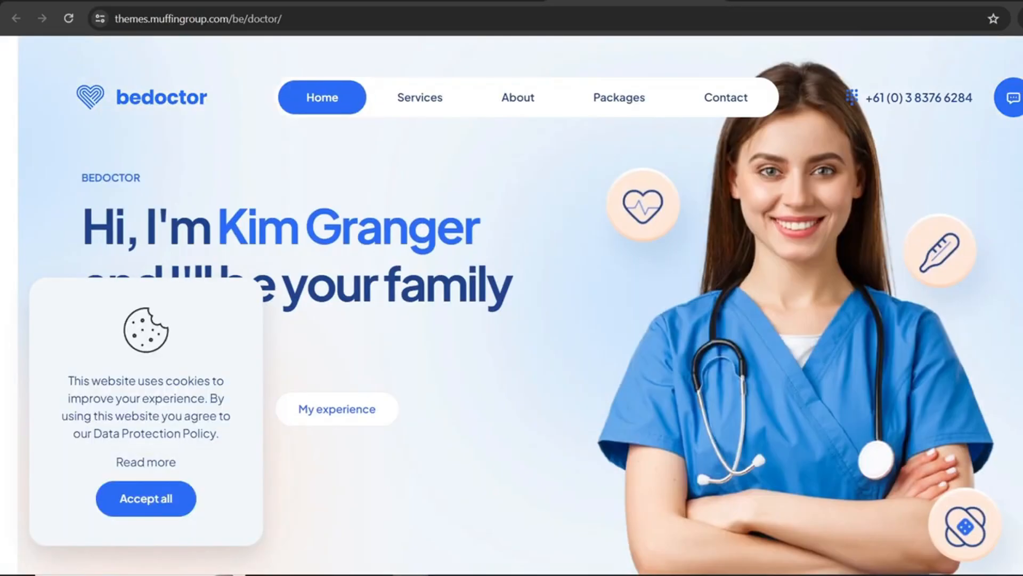
scroll(511, 303, down, 15)
scroll(512, 303, down, 15)
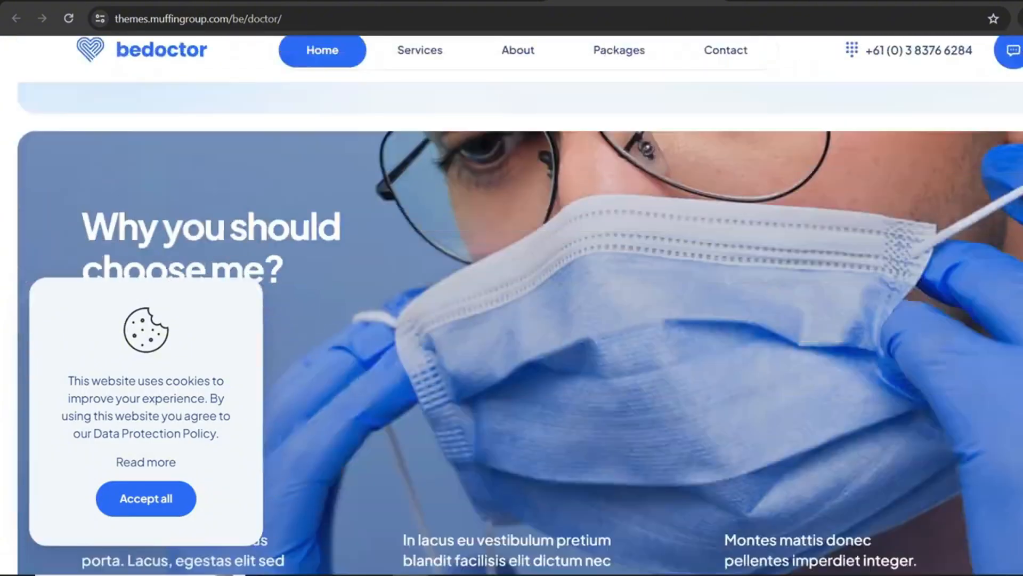
scroll(1006, 72, up, 20)
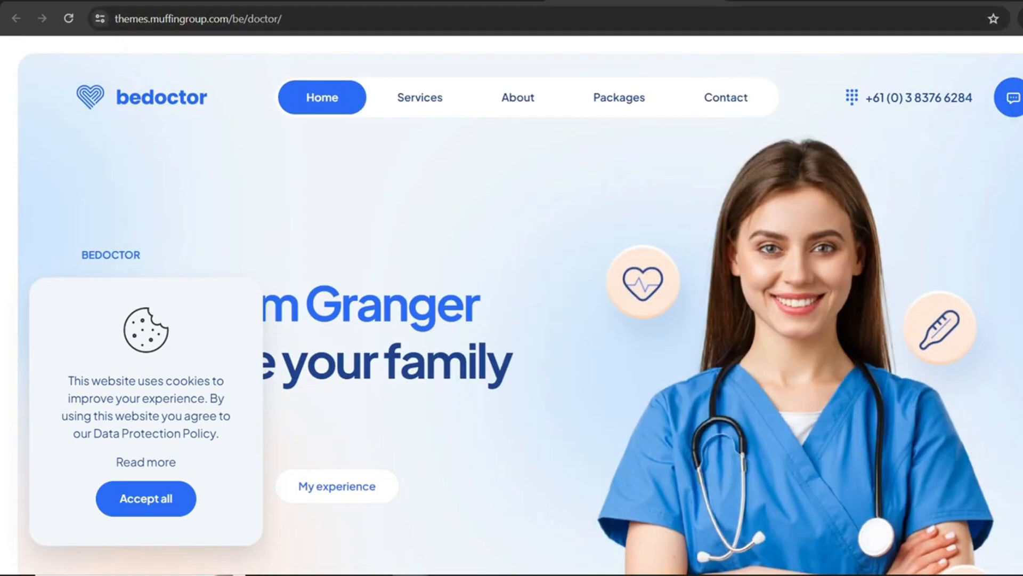
click(712, 1)
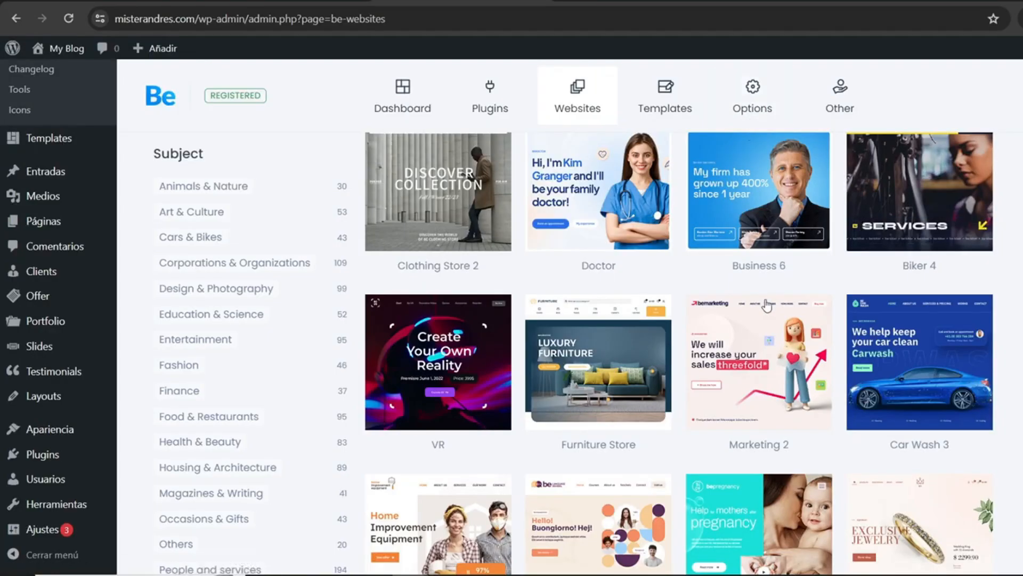
Step: Find the Internet 3 pre-built website and select it for installation
scroll(765, 315, down, 7)
scroll(764, 315, down, 2)
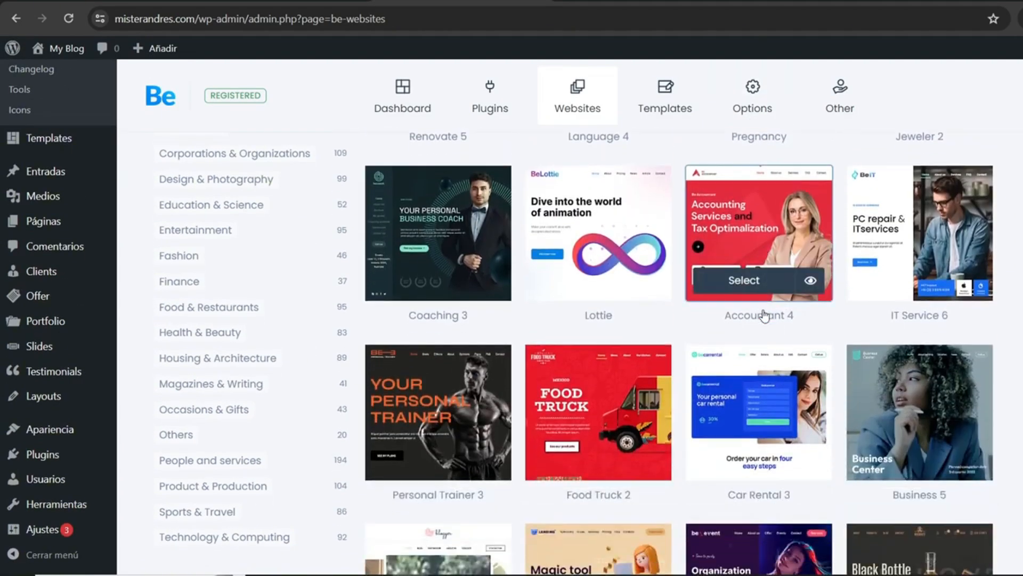
scroll(908, 316, down, 12)
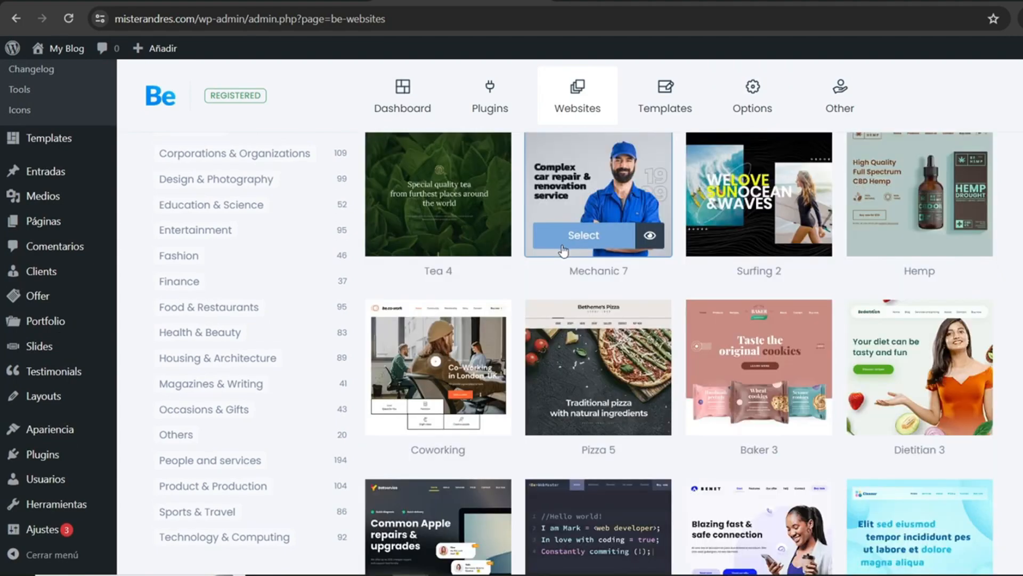
scroll(745, 187, down, 2)
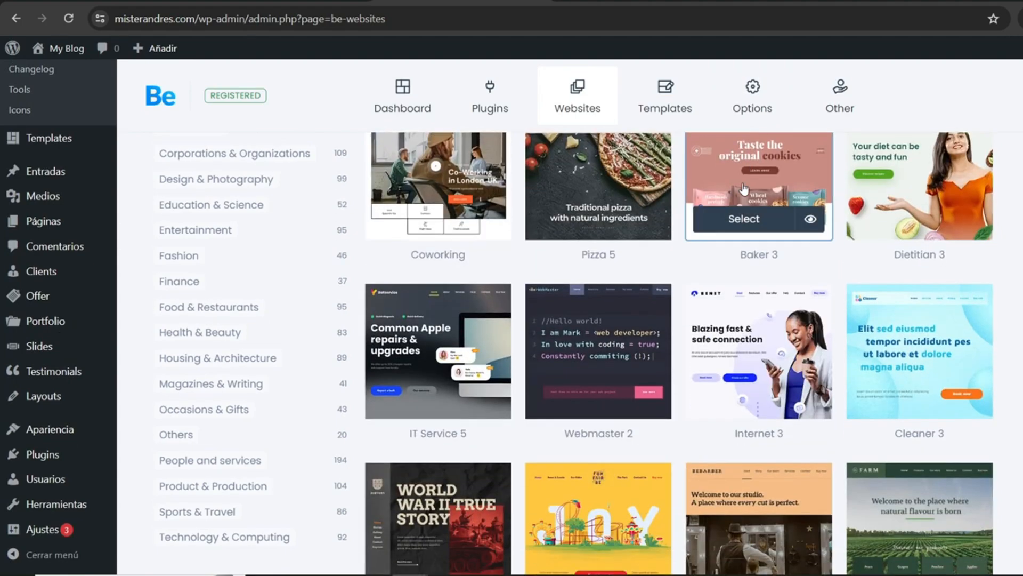
scroll(767, 182, up, 2)
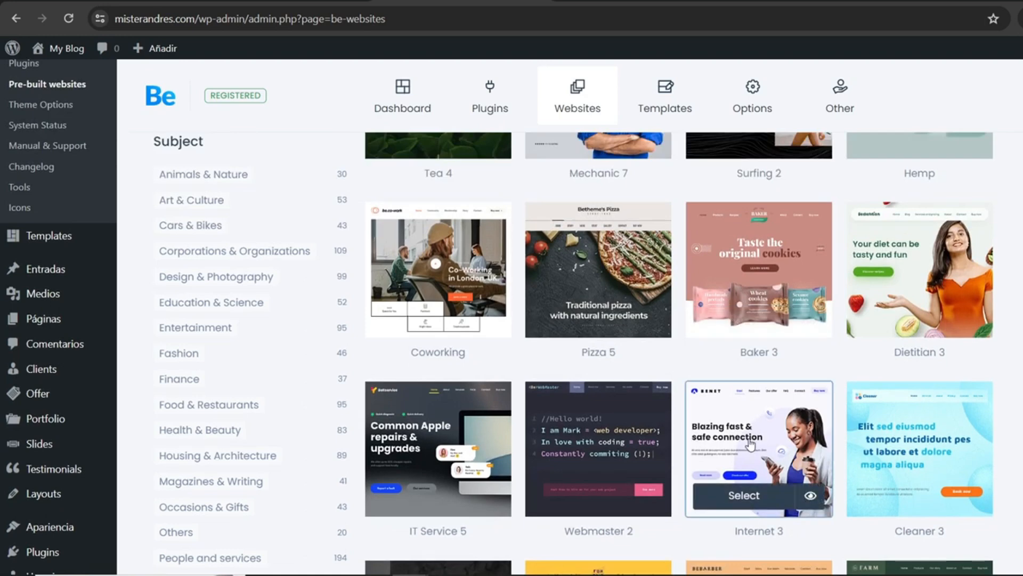
click(745, 496)
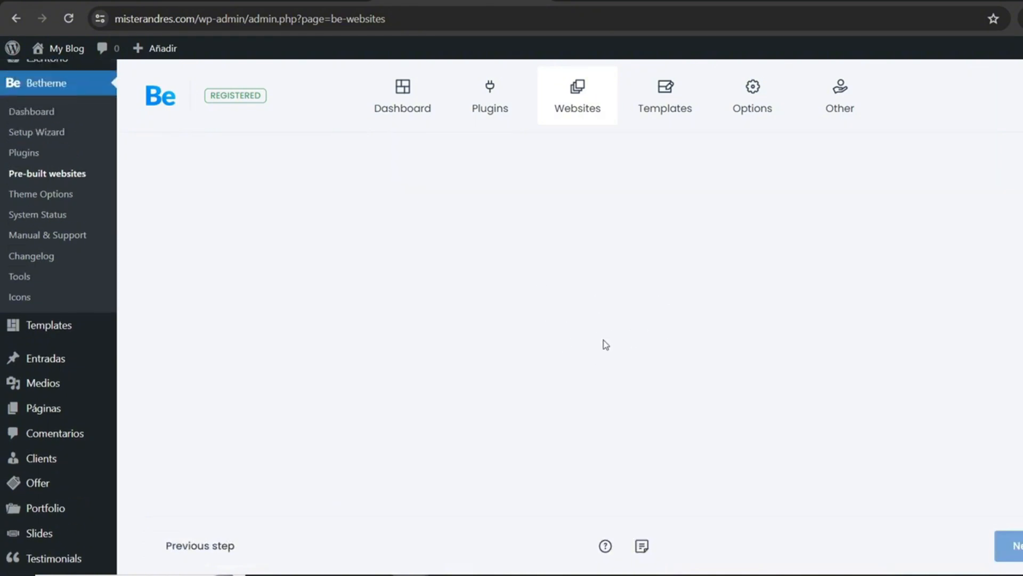
Step: Choose BeBuilder as the page builder and import the complete website with media and the Revolution Slider demo
scroll(602, 342, down, 3)
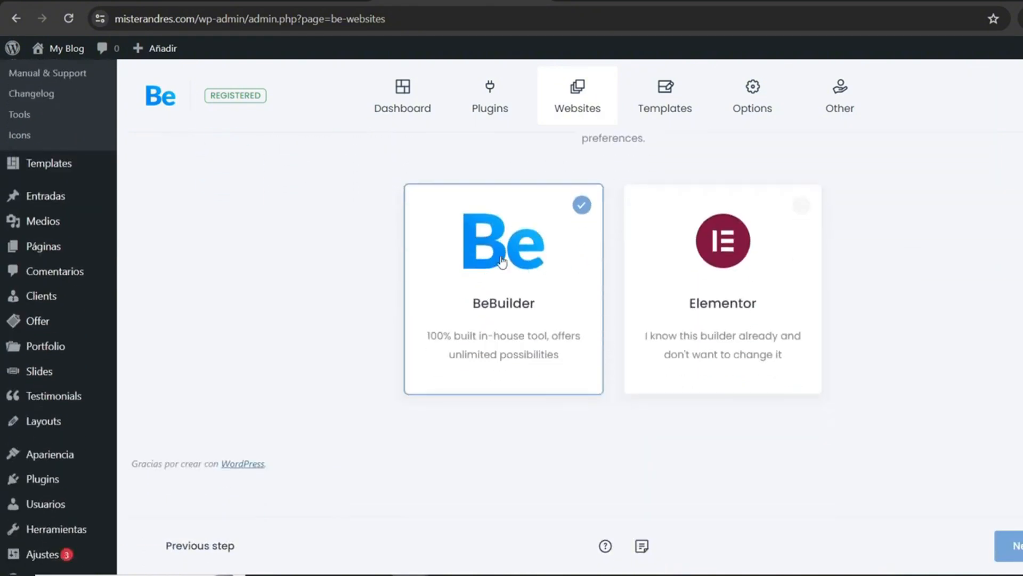
click(1002, 541)
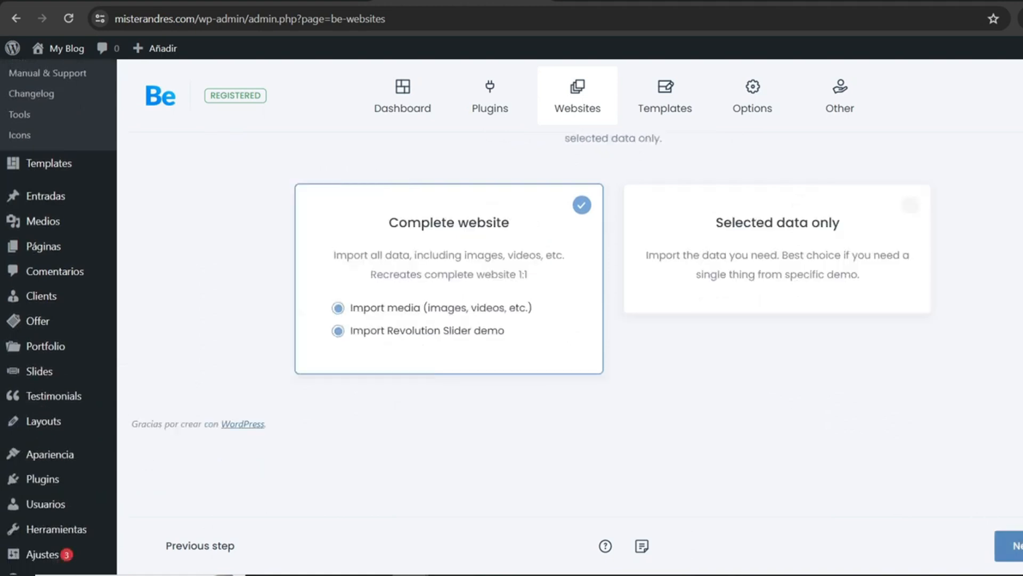
click(1002, 541)
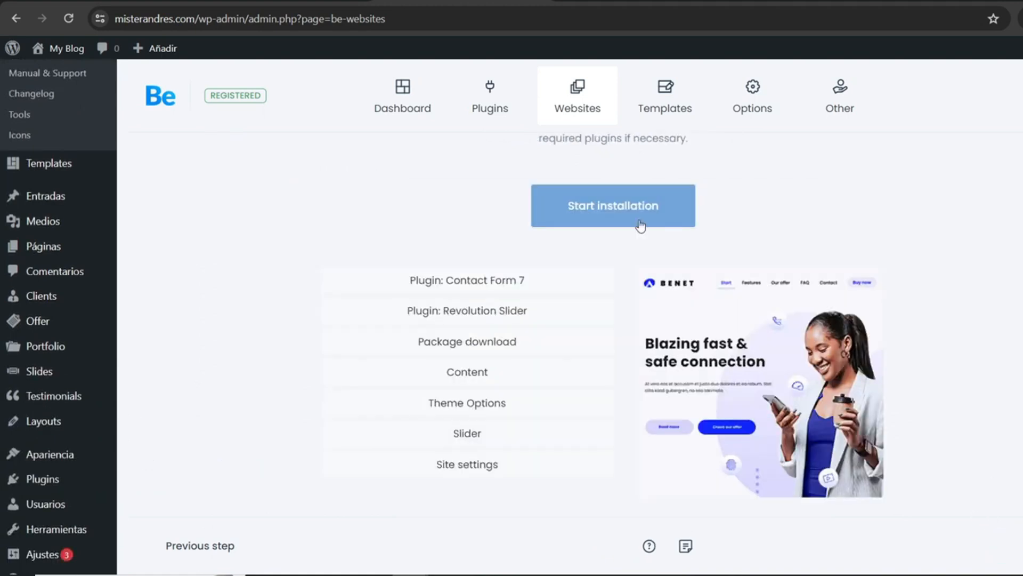
Step: Start the demo installation and reset the database, removing media from wp-uploads and acknowledging there is no undo
click(613, 222)
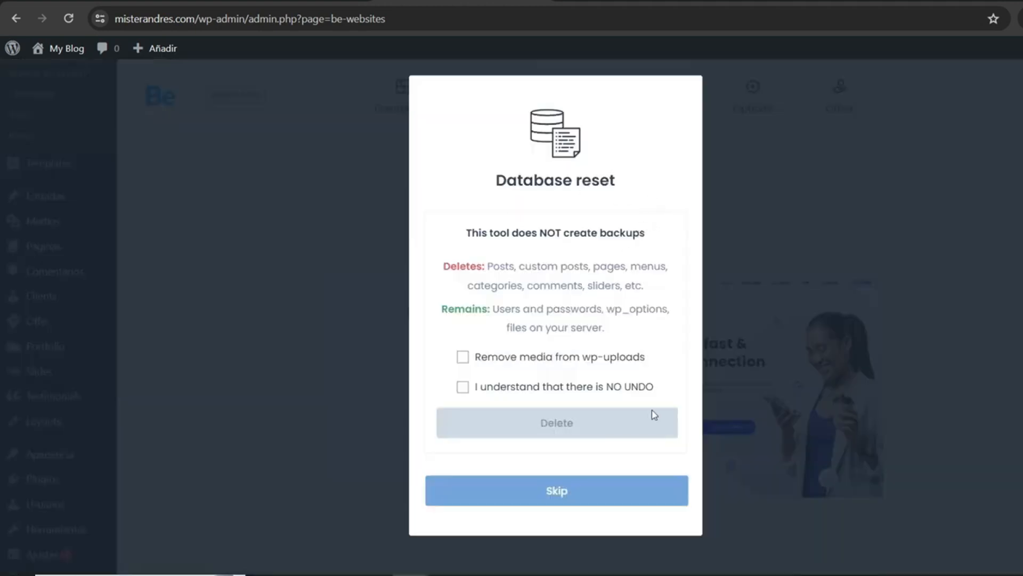
click(556, 365)
click(545, 386)
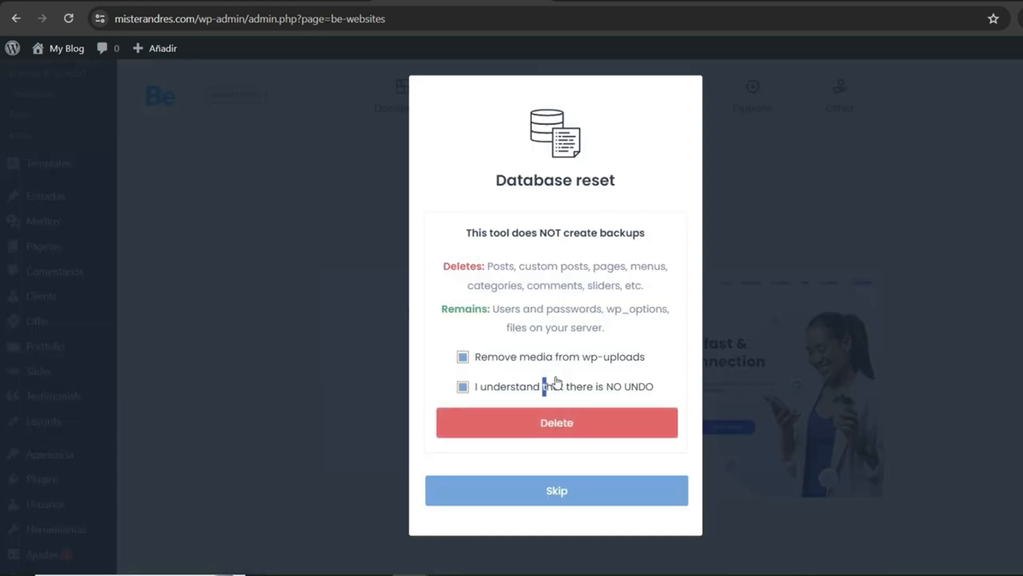
click(548, 423)
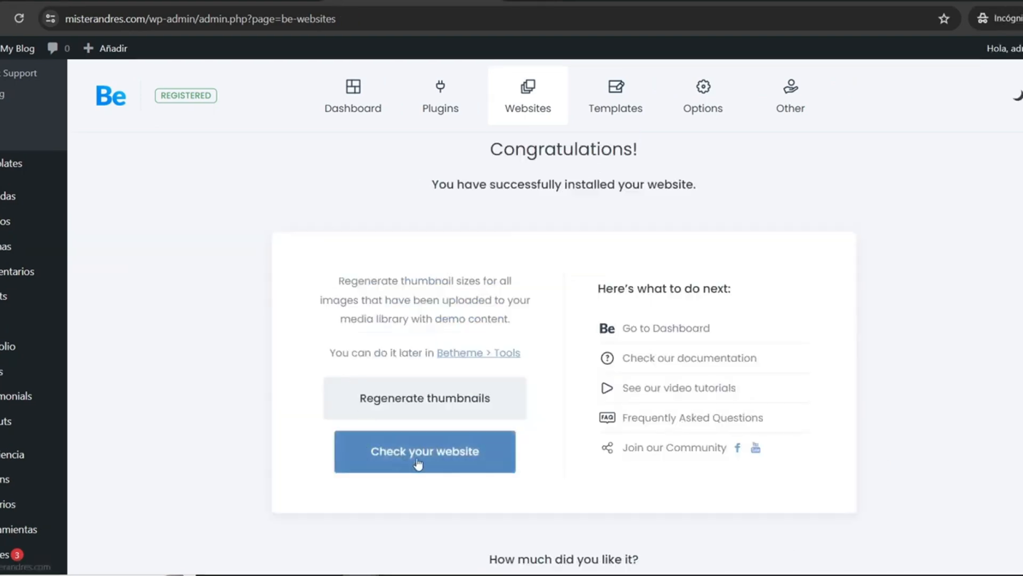
Step: Open the installed website and review the sections of its home page
click(426, 462)
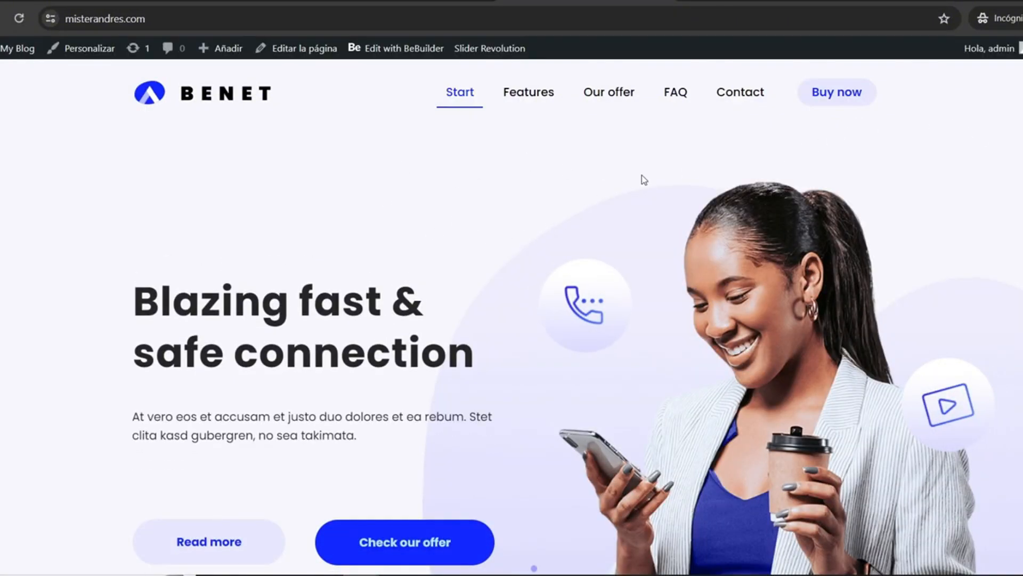
scroll(511, 320, down, 10)
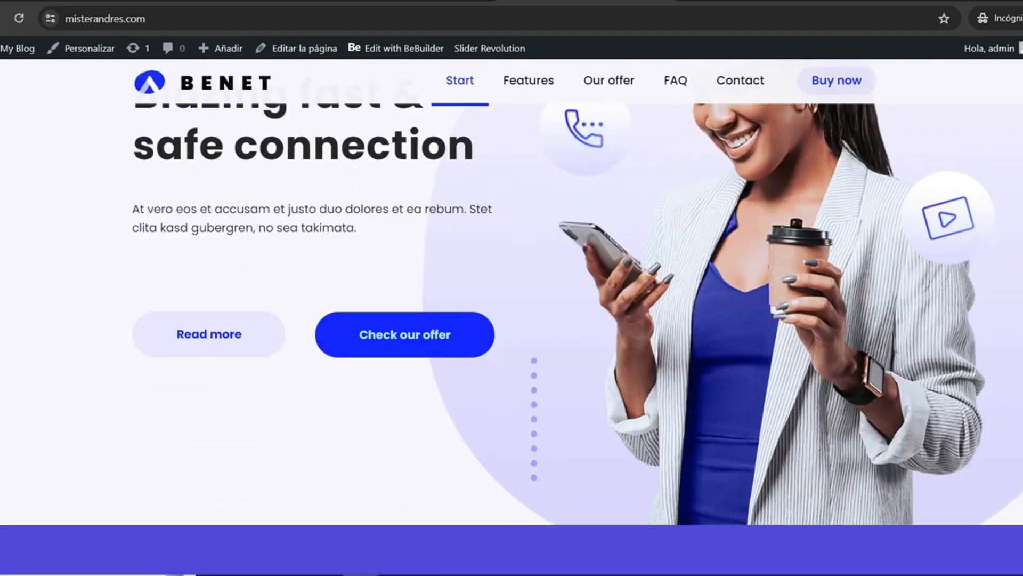
scroll(512, 320, down, 12)
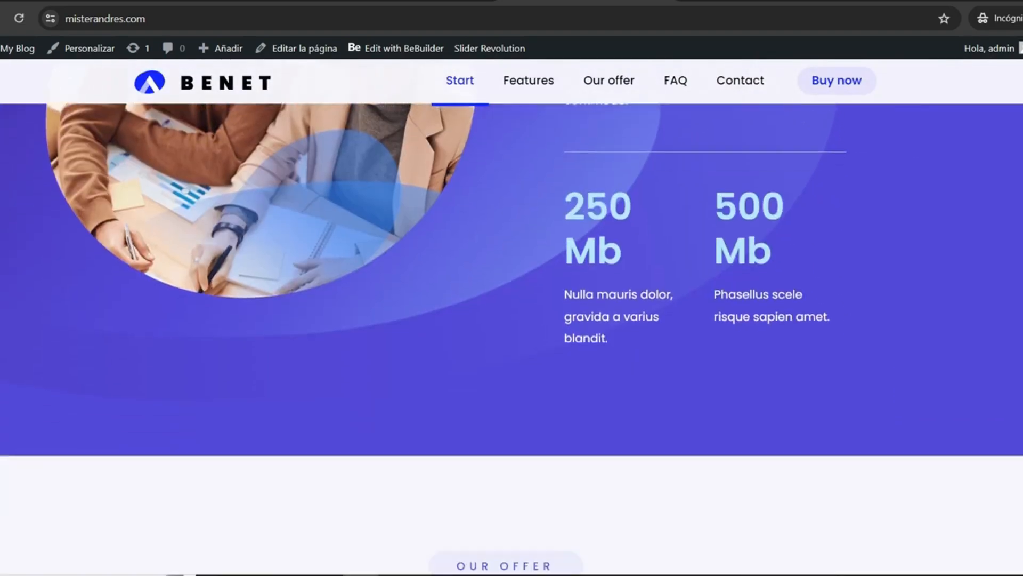
scroll(511, 320, down, 12)
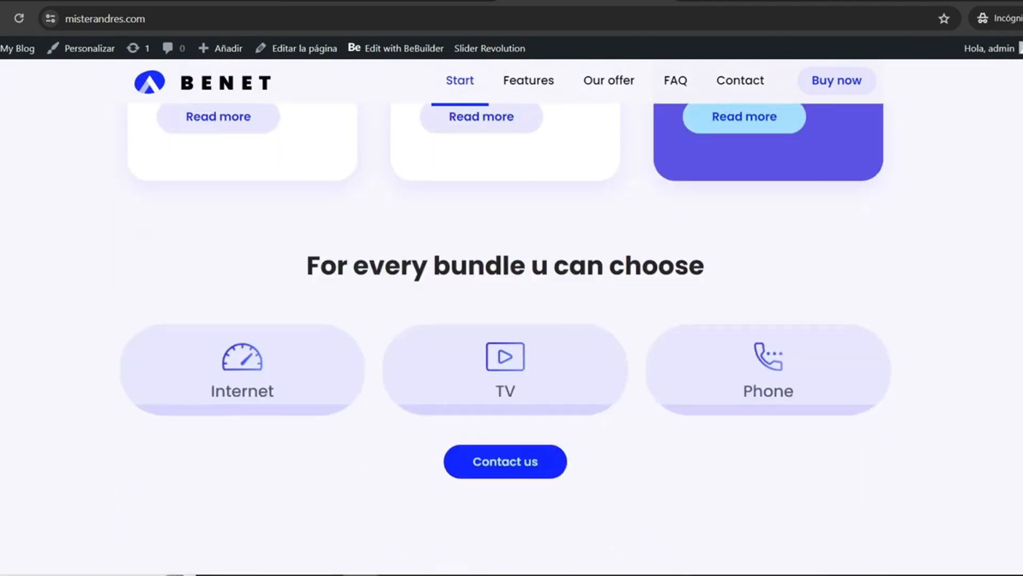
scroll(511, 320, down, 15)
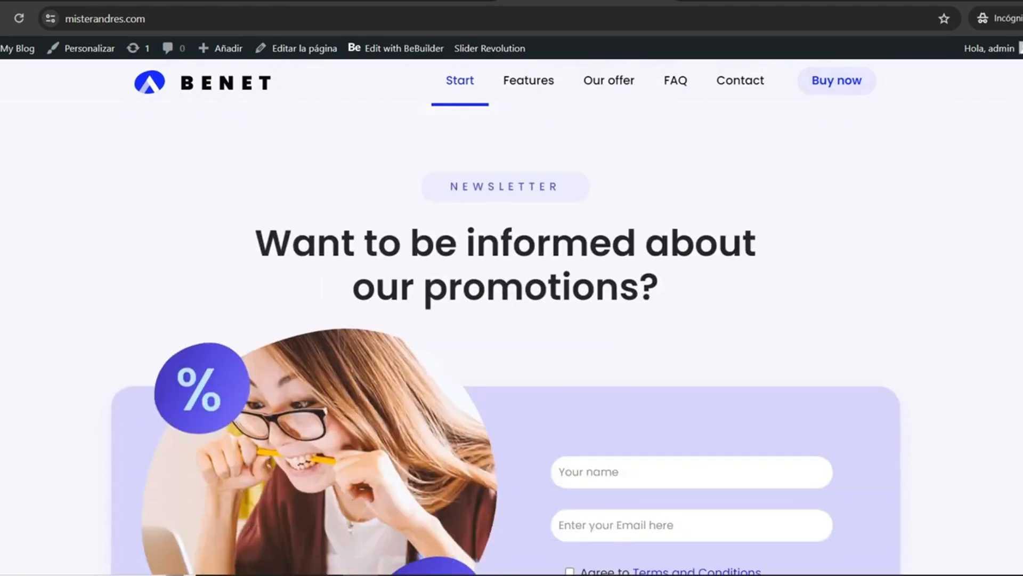
scroll(512, 320, up, 20)
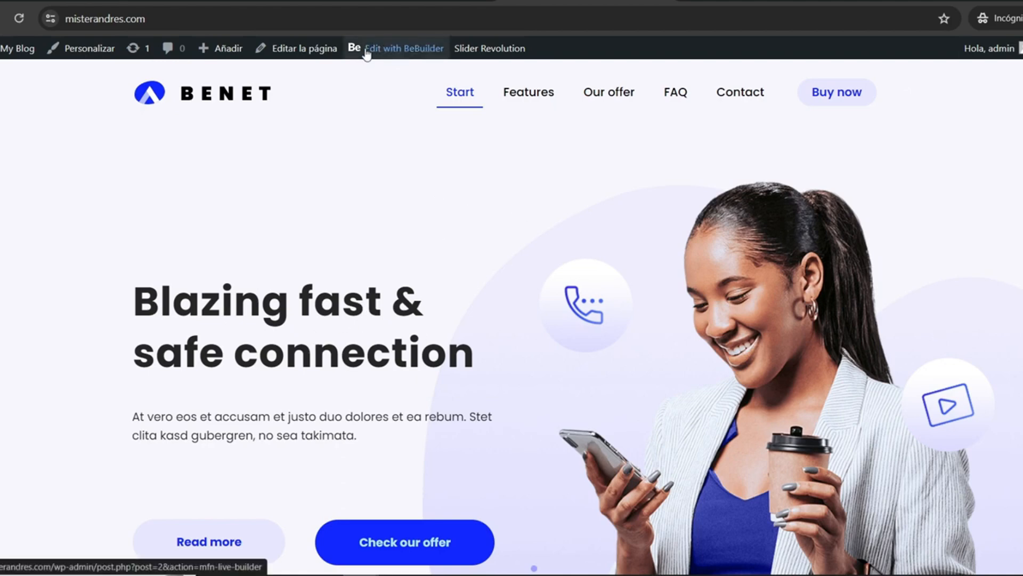
Step: Open the home page in BeBuilder for editing and look through its sections down to Our Offer
click(408, 54)
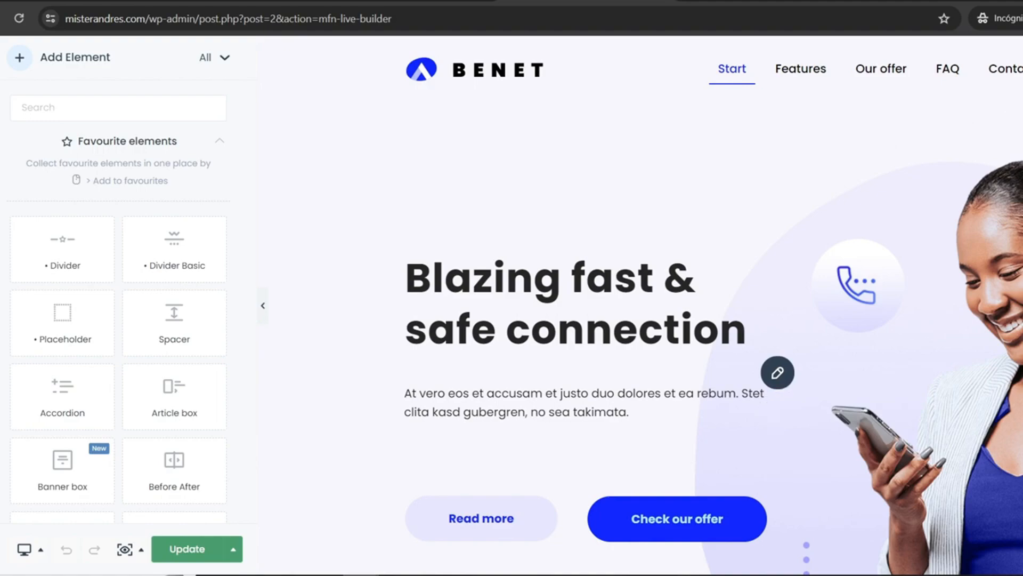
scroll(684, 286, down, 5)
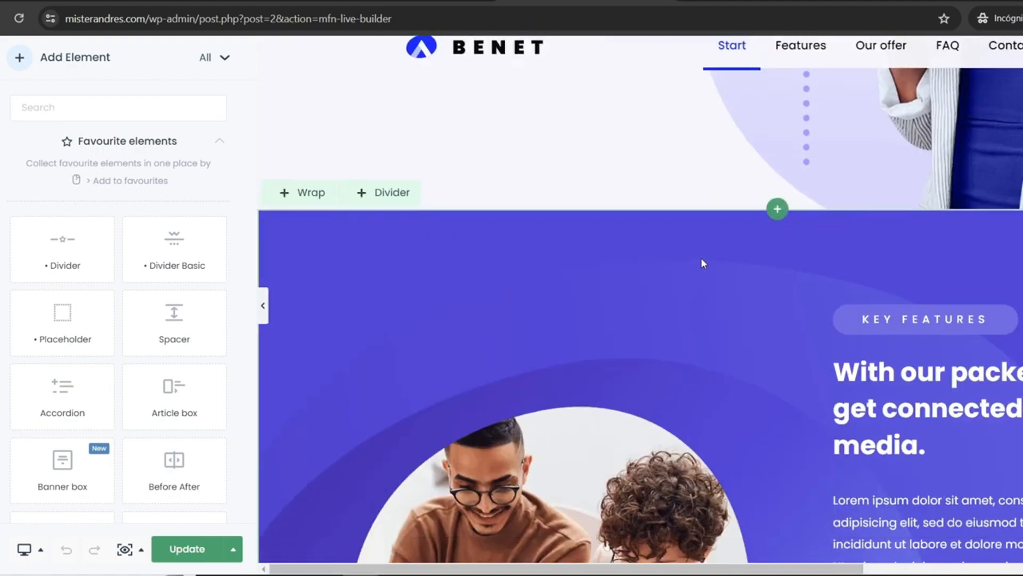
scroll(701, 265, down, 5)
scroll(981, 265, up, 3)
scroll(980, 265, down, 5)
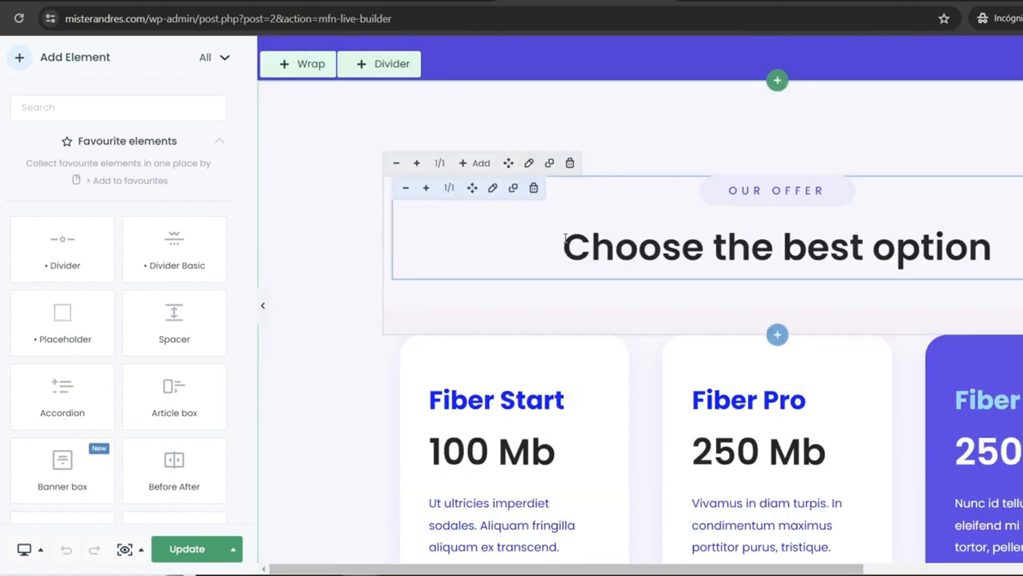
Step: Replace the heading "Choose the best option" in the Our Offer section with "Selecciona el mejor plan" and update the page
click(591, 245)
drag(563, 238, 914, 241)
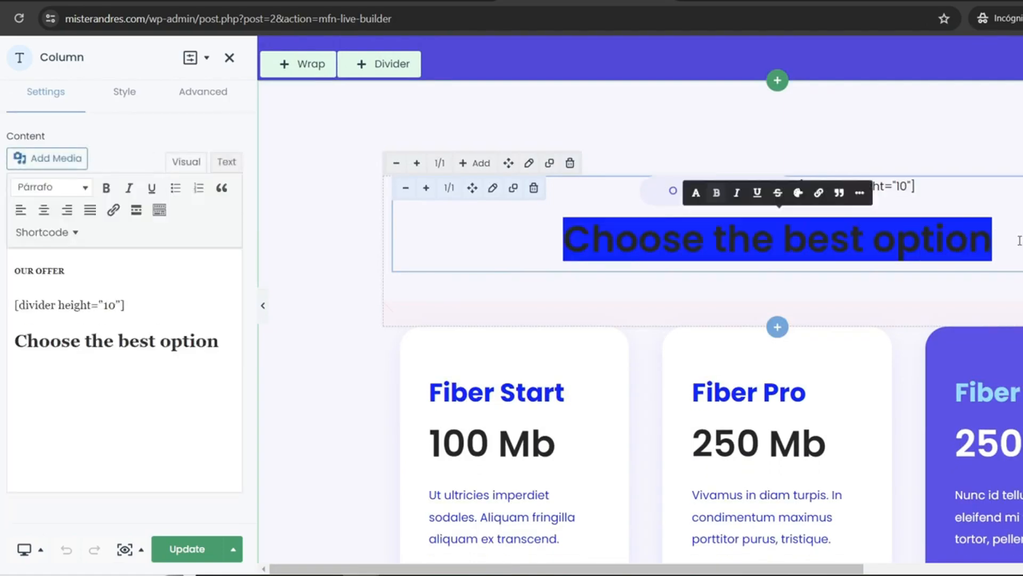
click(686, 224)
click(52, 343)
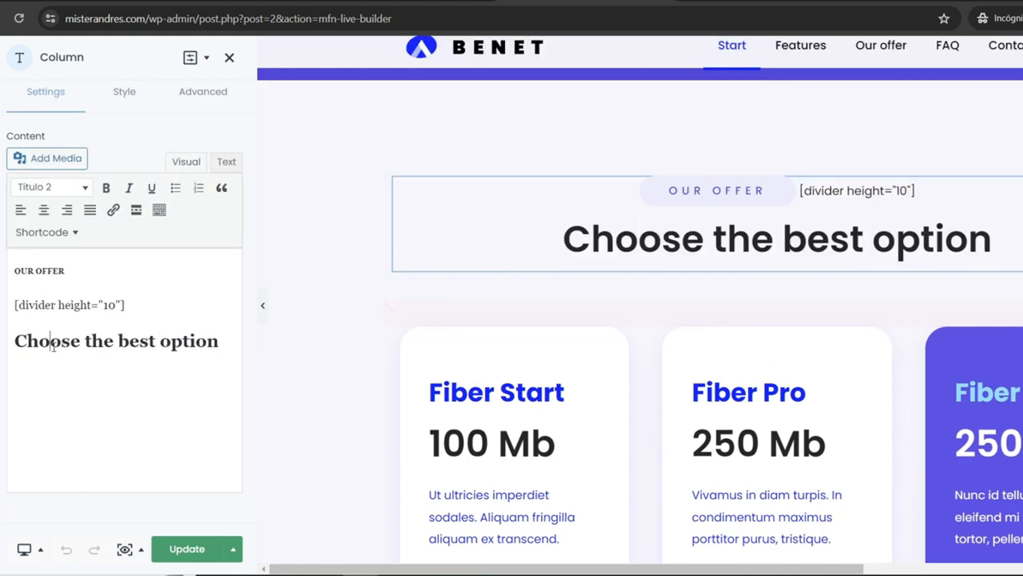
drag(18, 341, 221, 341)
text(Selecciona el mejor plan)
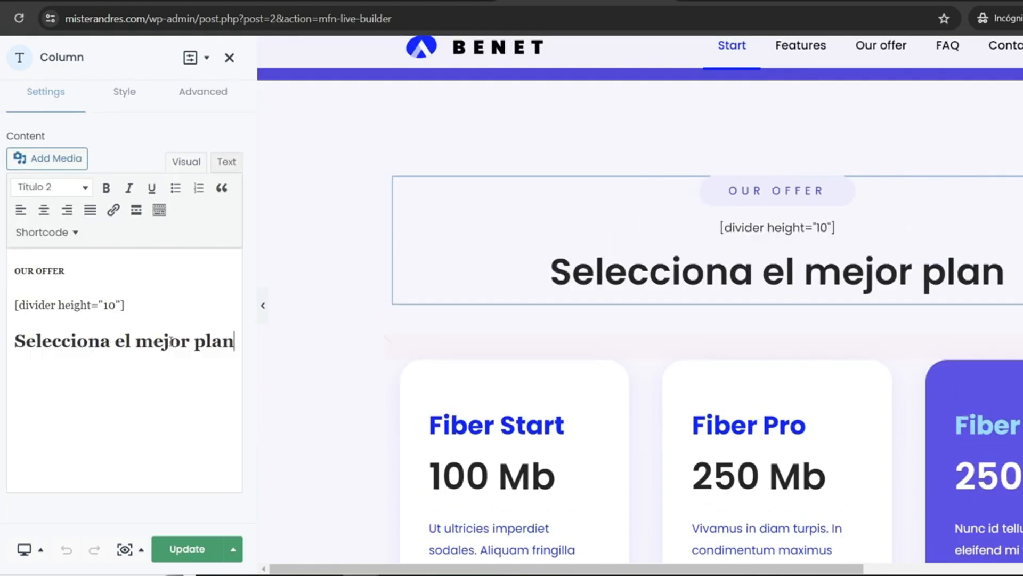
click(181, 549)
Step: View the live home page and check the heading of the Our Offer section
click(1022, 18)
key(Escape)
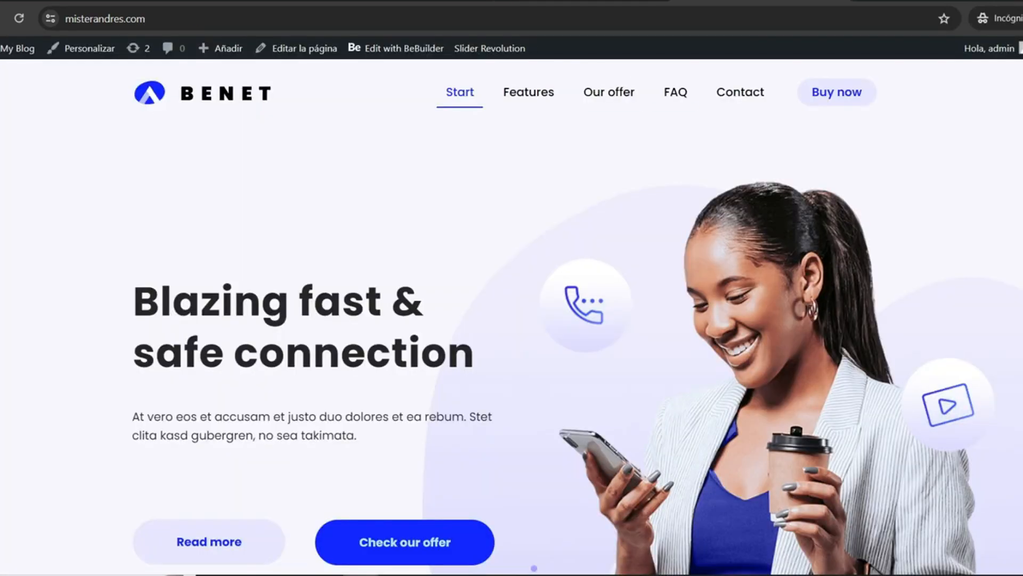
scroll(511, 317, down, 15)
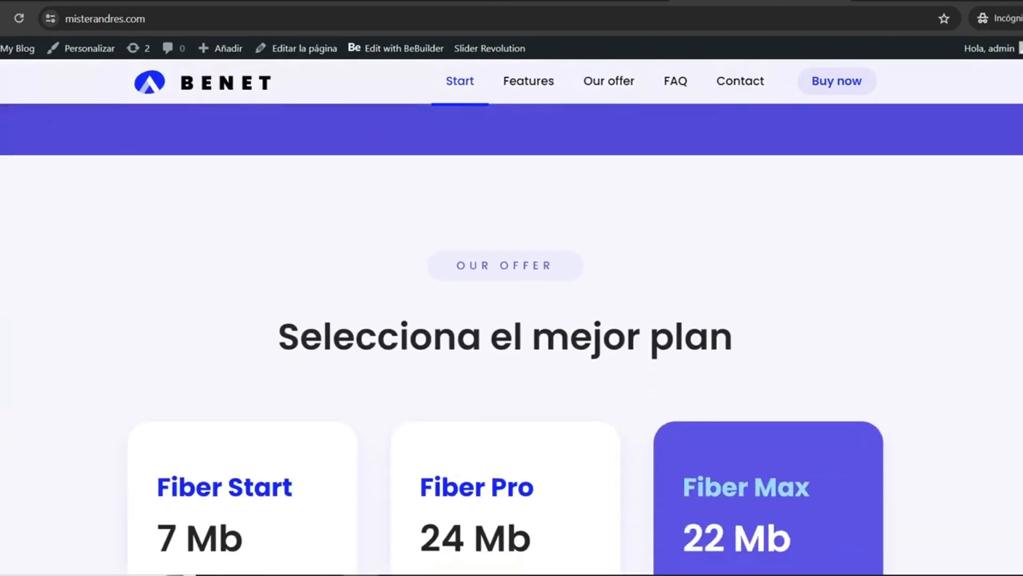
drag(301, 266, 720, 275)
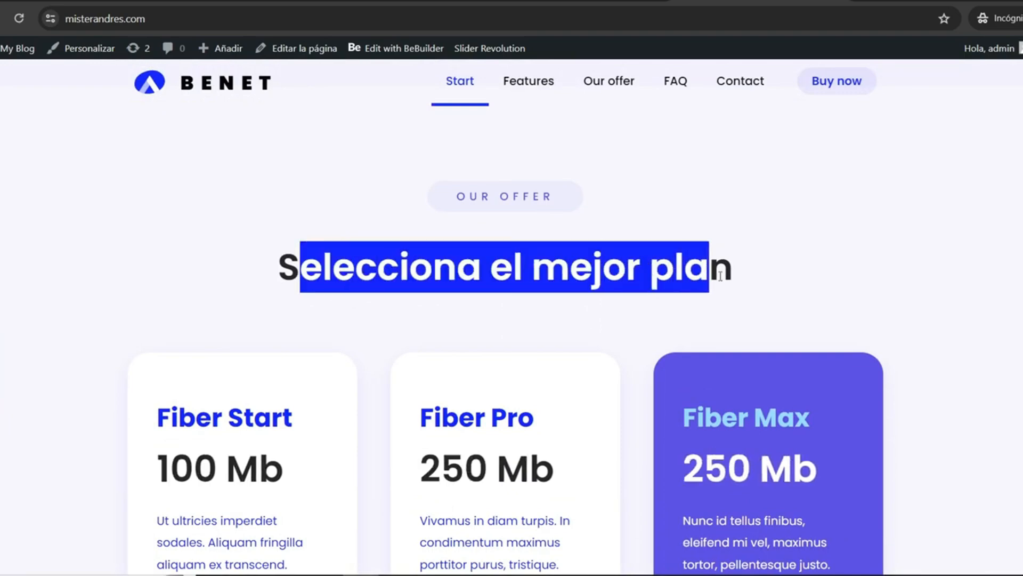
click(719, 256)
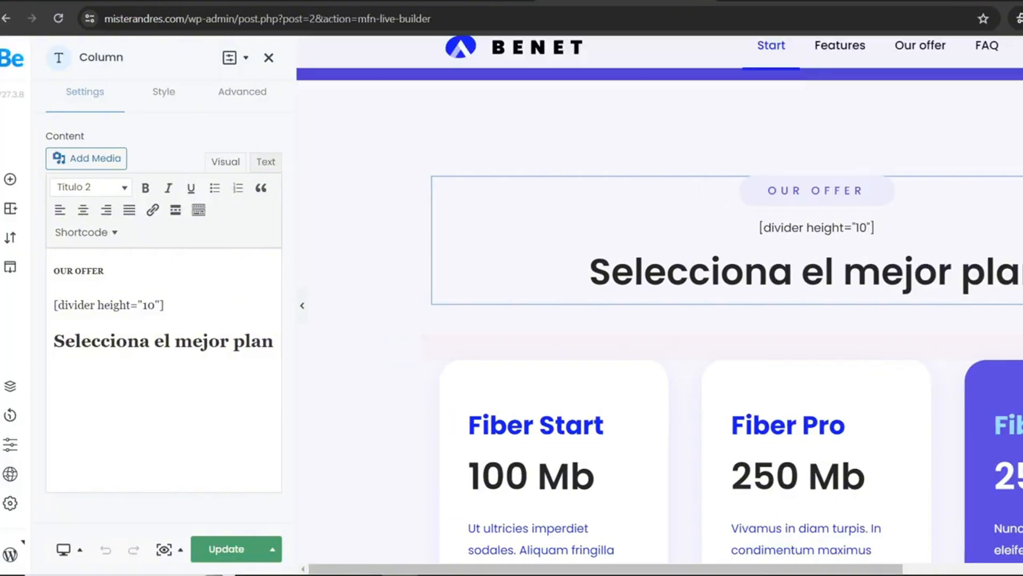
Step: Open the global logo settings in the theme options and browse the media for a new main logo
click(10, 474)
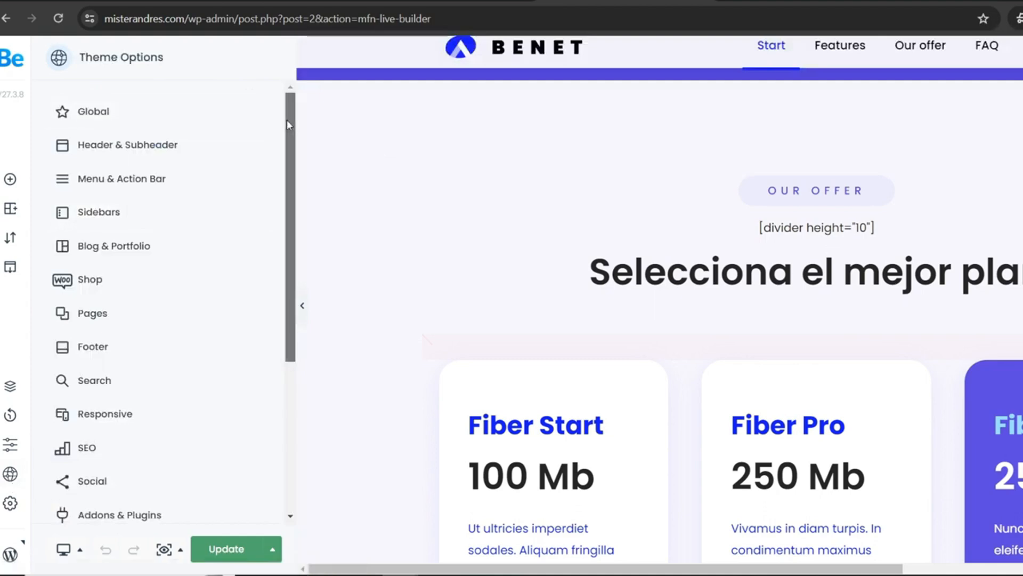
drag(287, 120, 293, 91)
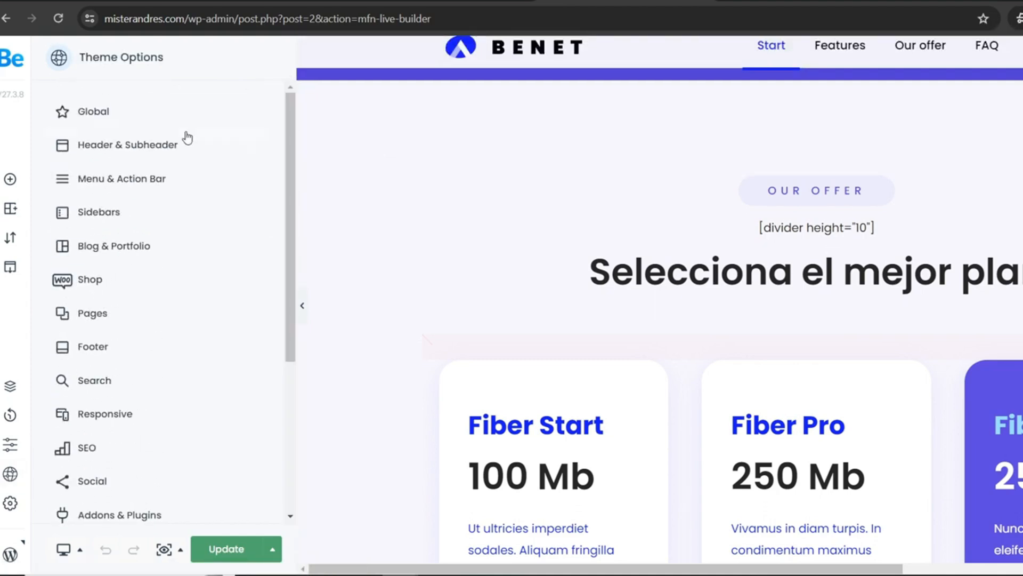
click(89, 114)
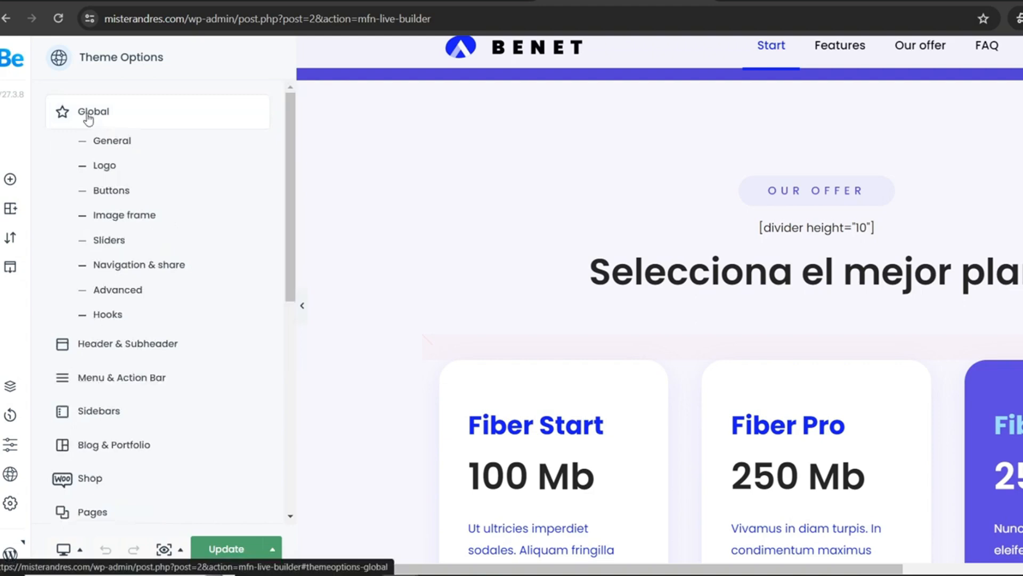
click(103, 169)
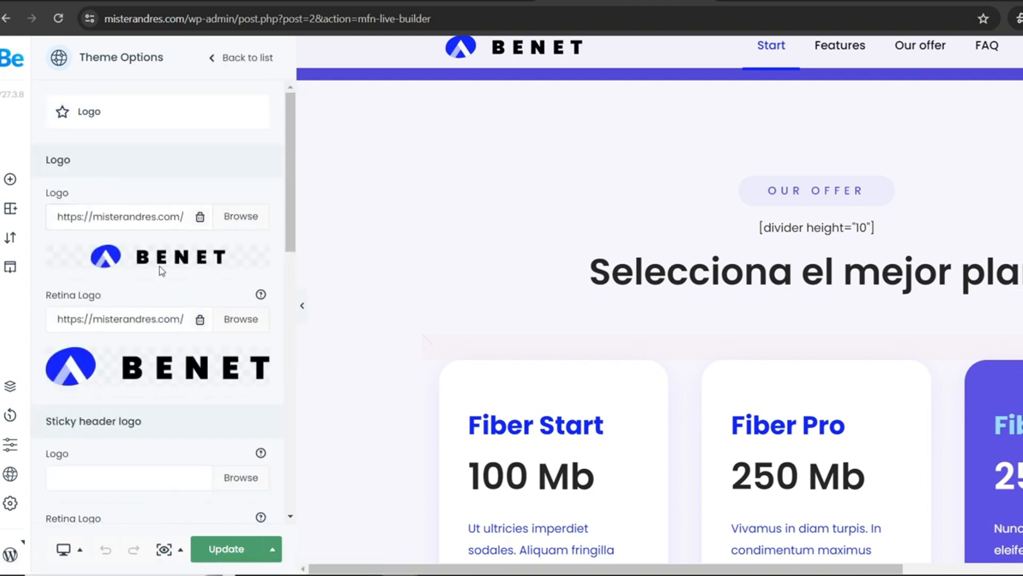
click(238, 228)
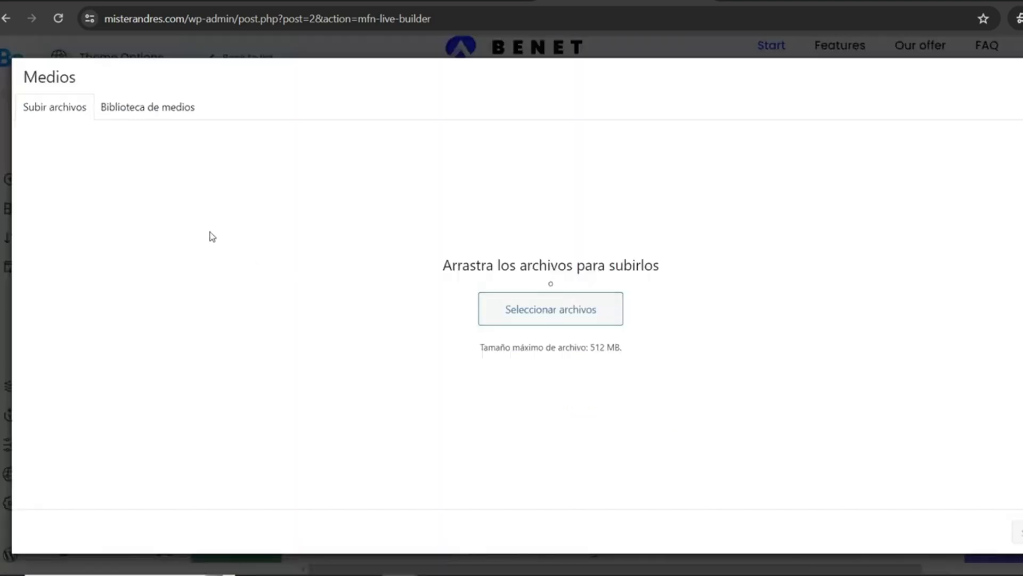